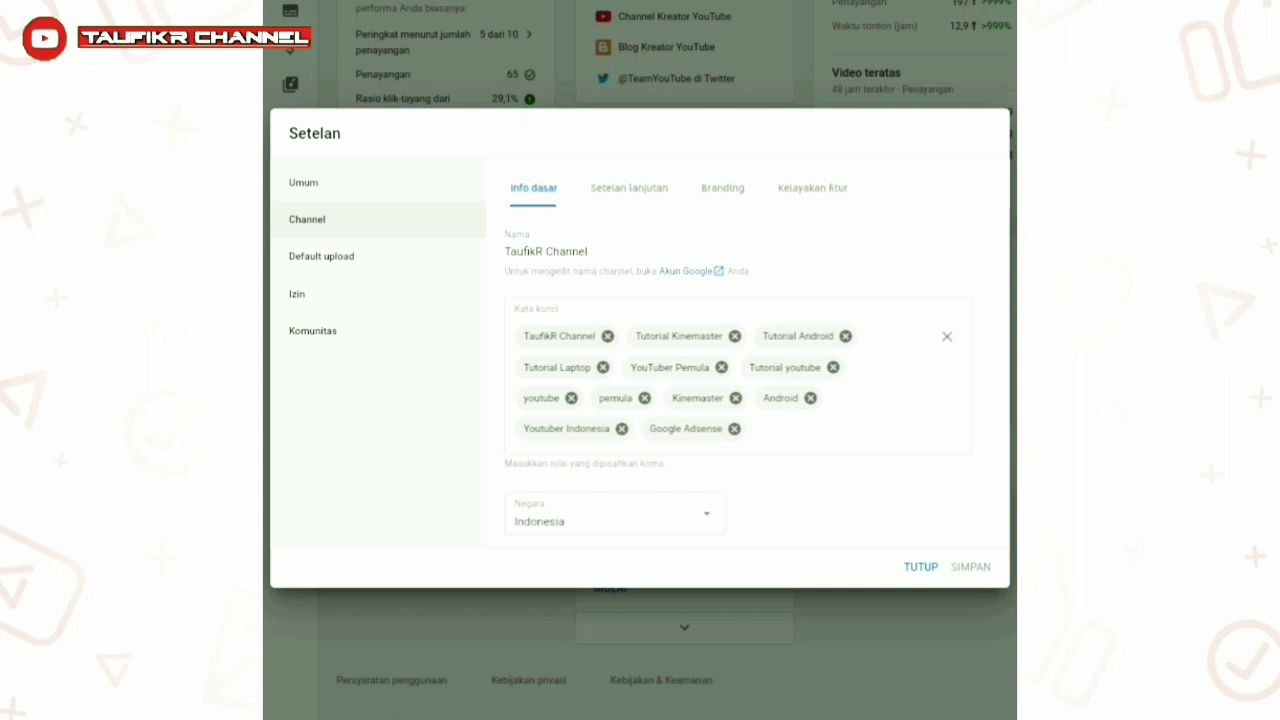
- Review the default upload settings in the channel settings, examining the title, the full description and the visibility options
scroll(756, 367, down, 1)
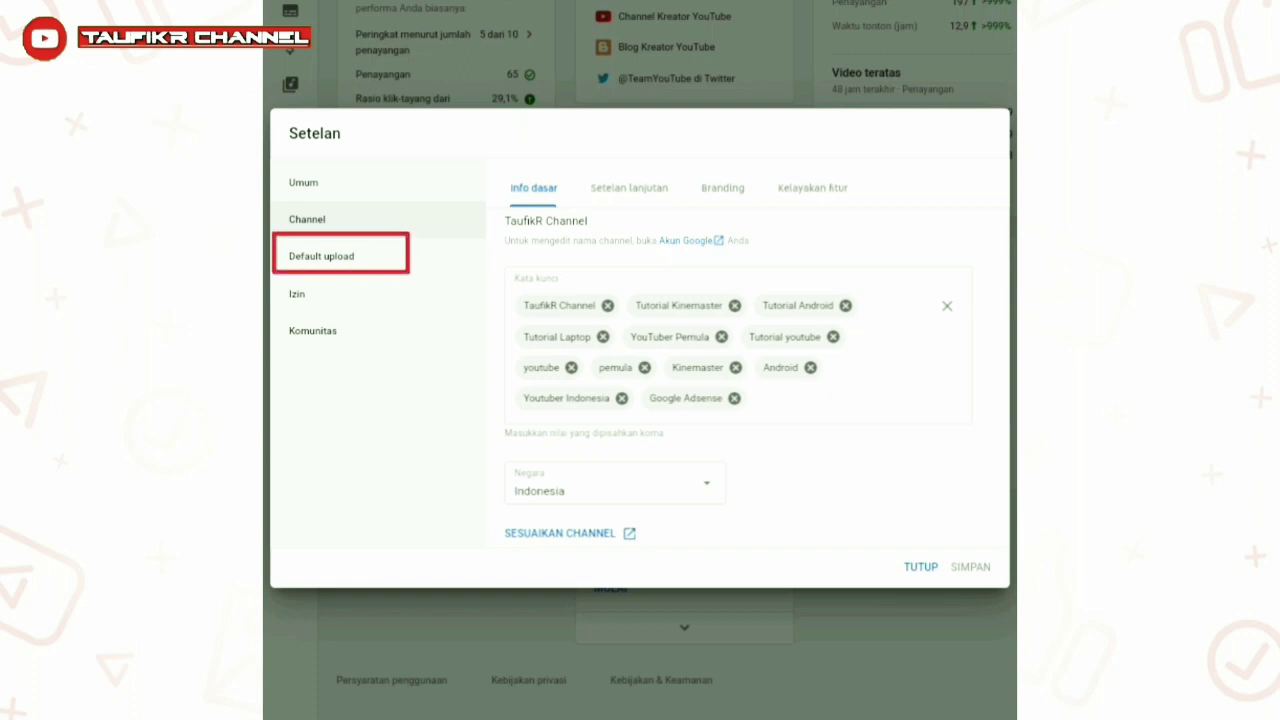
click(321, 256)
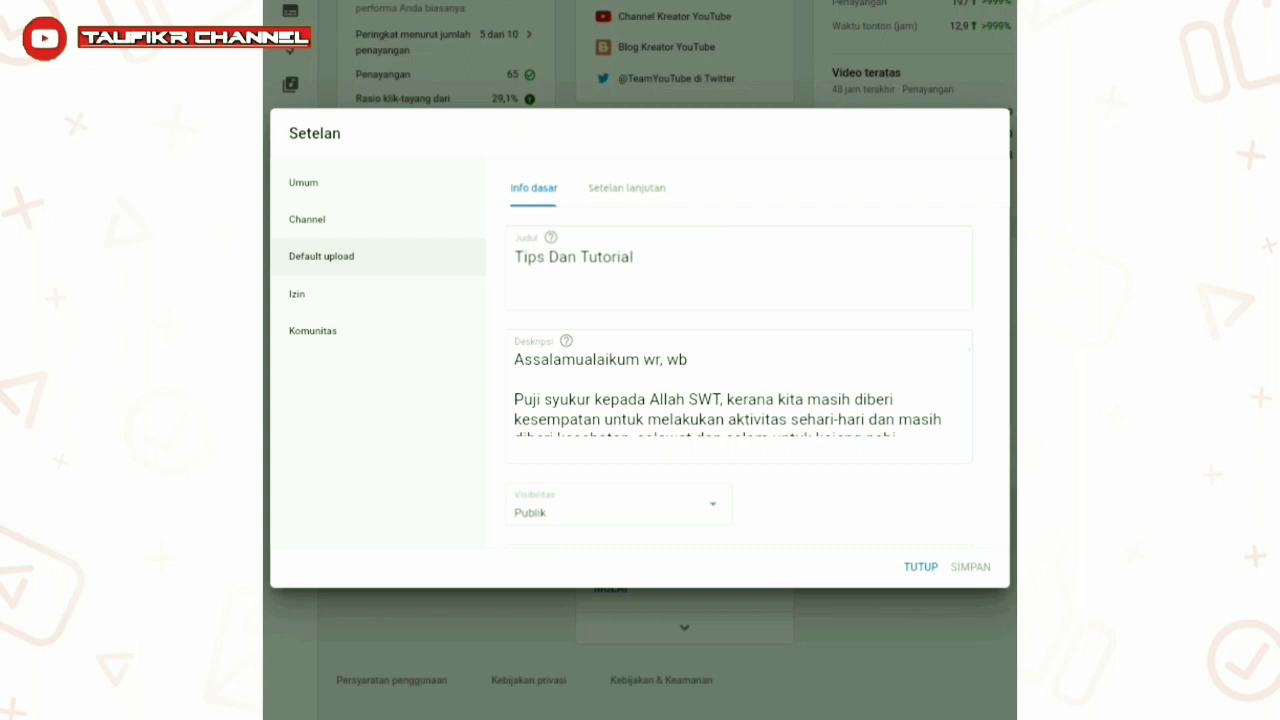
scroll(738, 395, down, 10)
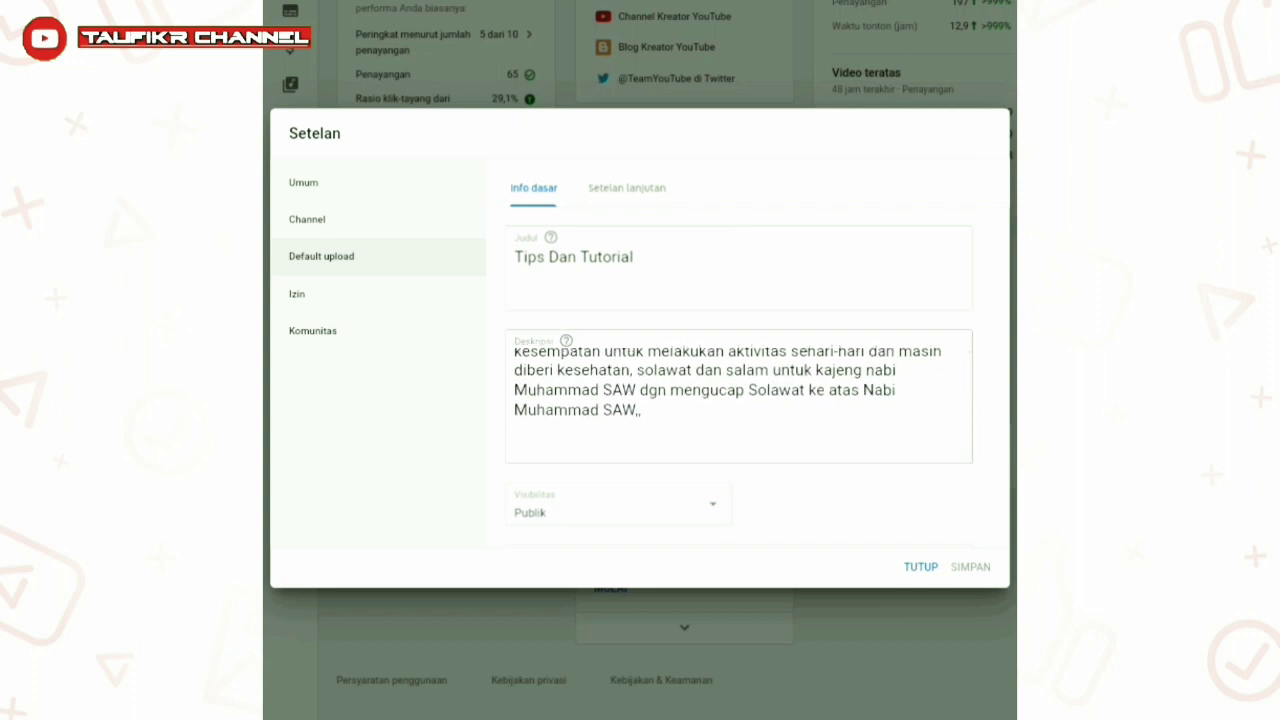
scroll(738, 395, down, 6)
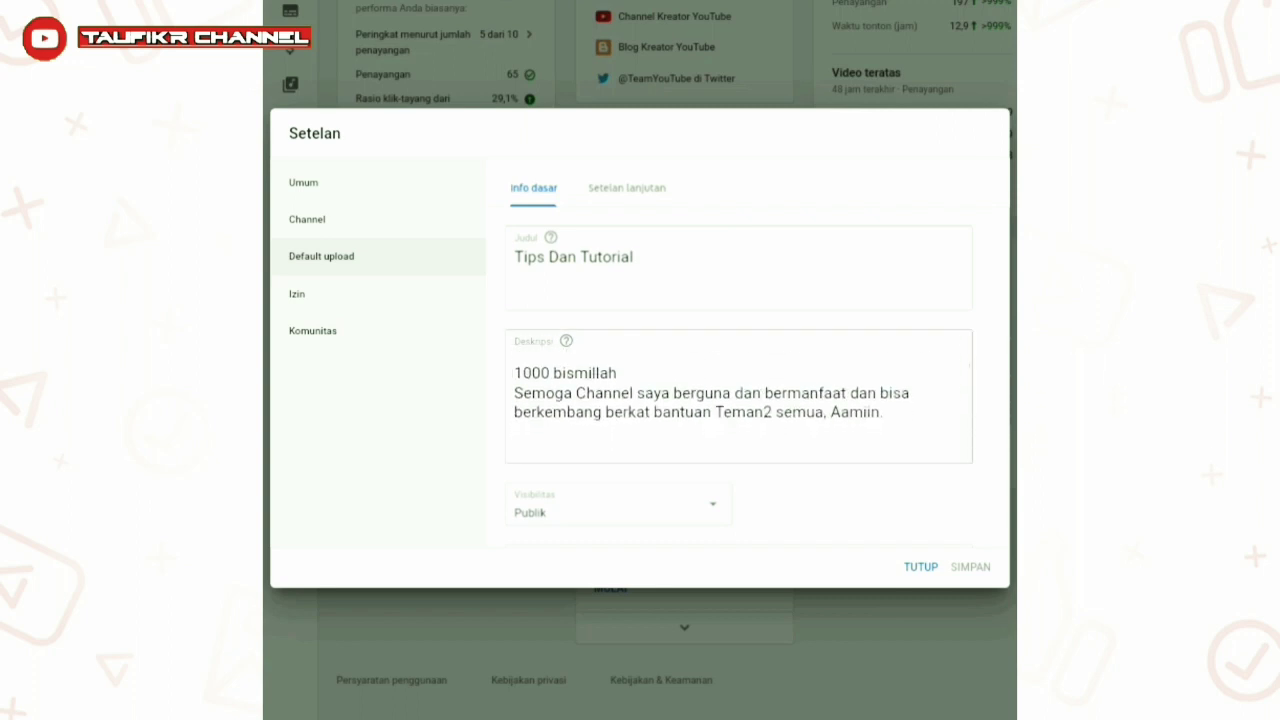
scroll(738, 395, down, 8)
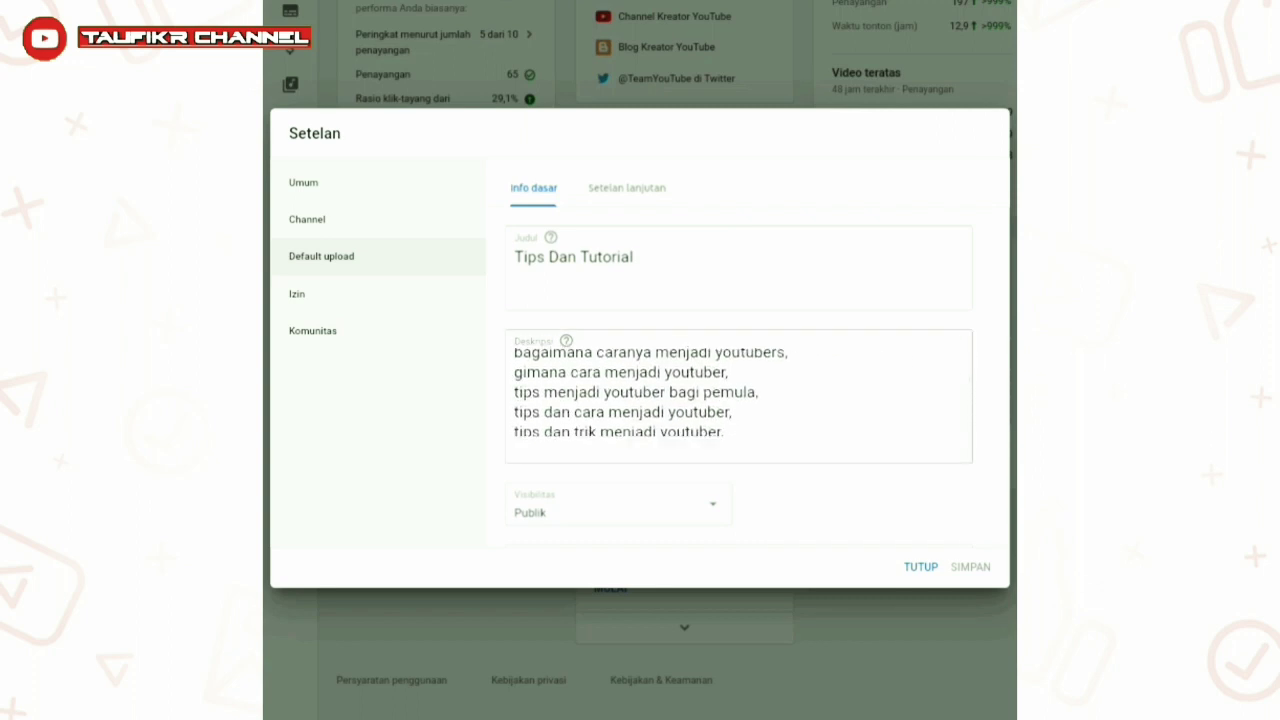
scroll(738, 395, down, 8)
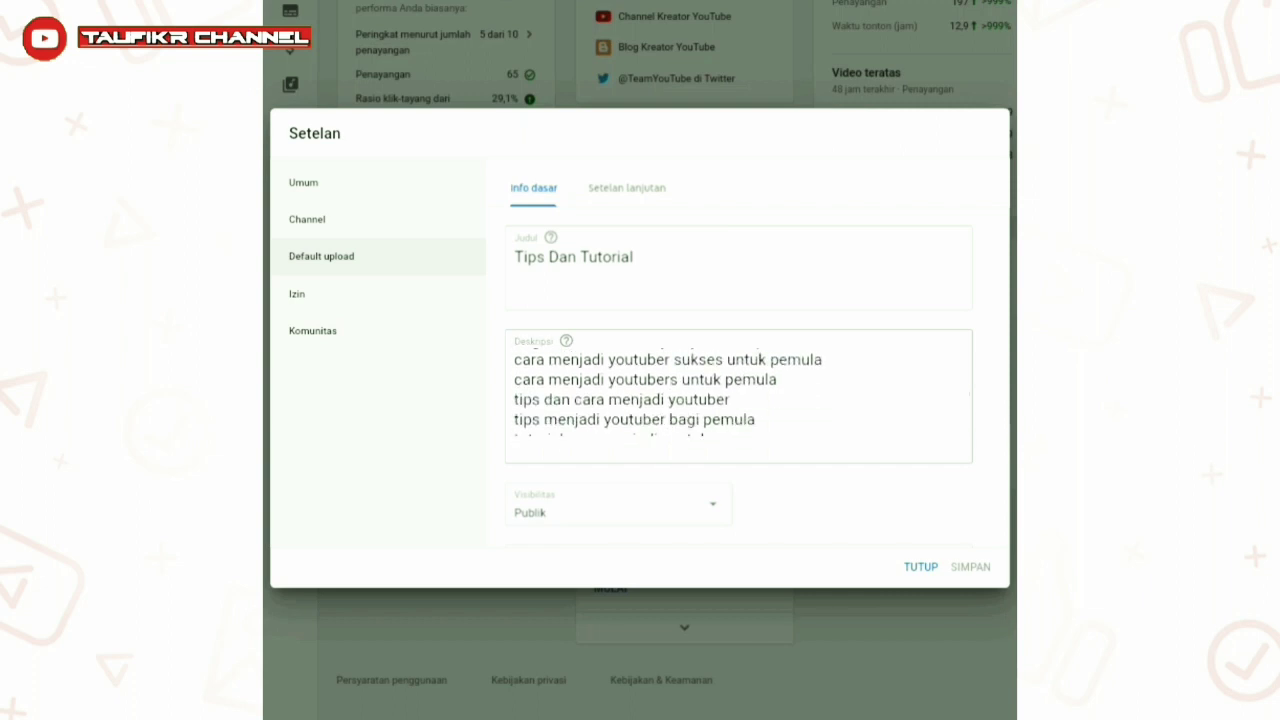
scroll(738, 395, down, 6)
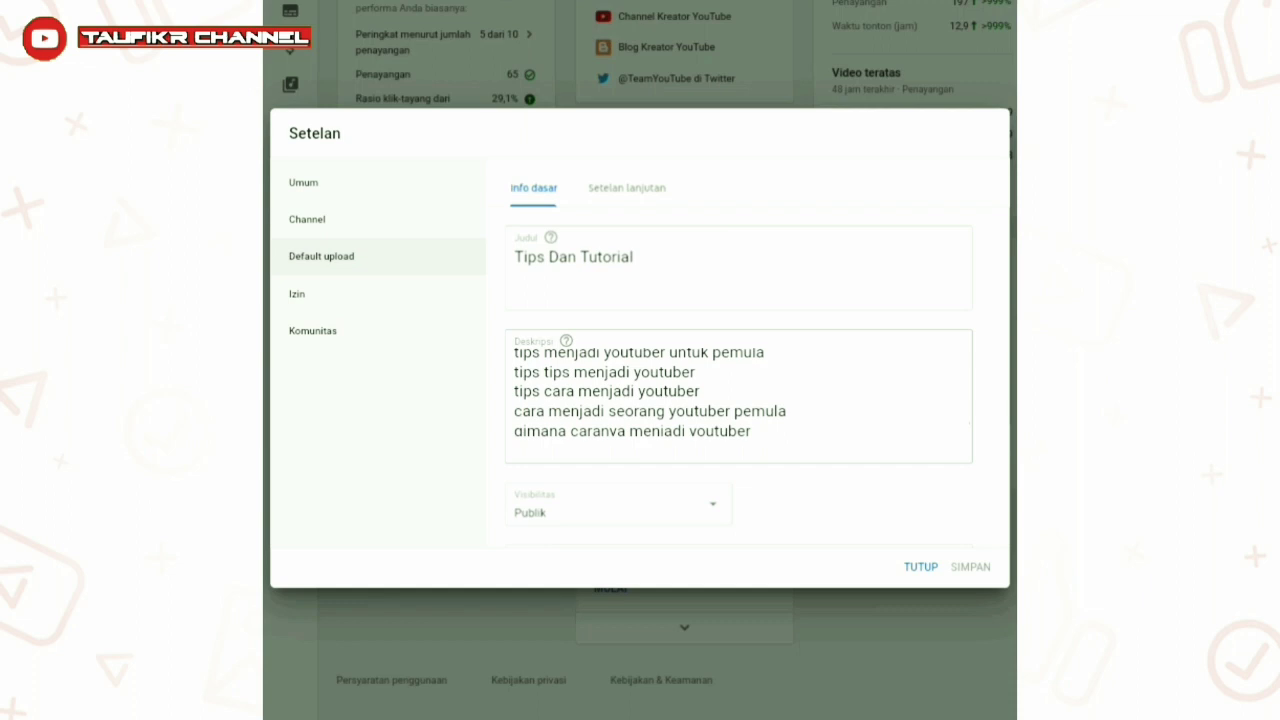
click(700, 505)
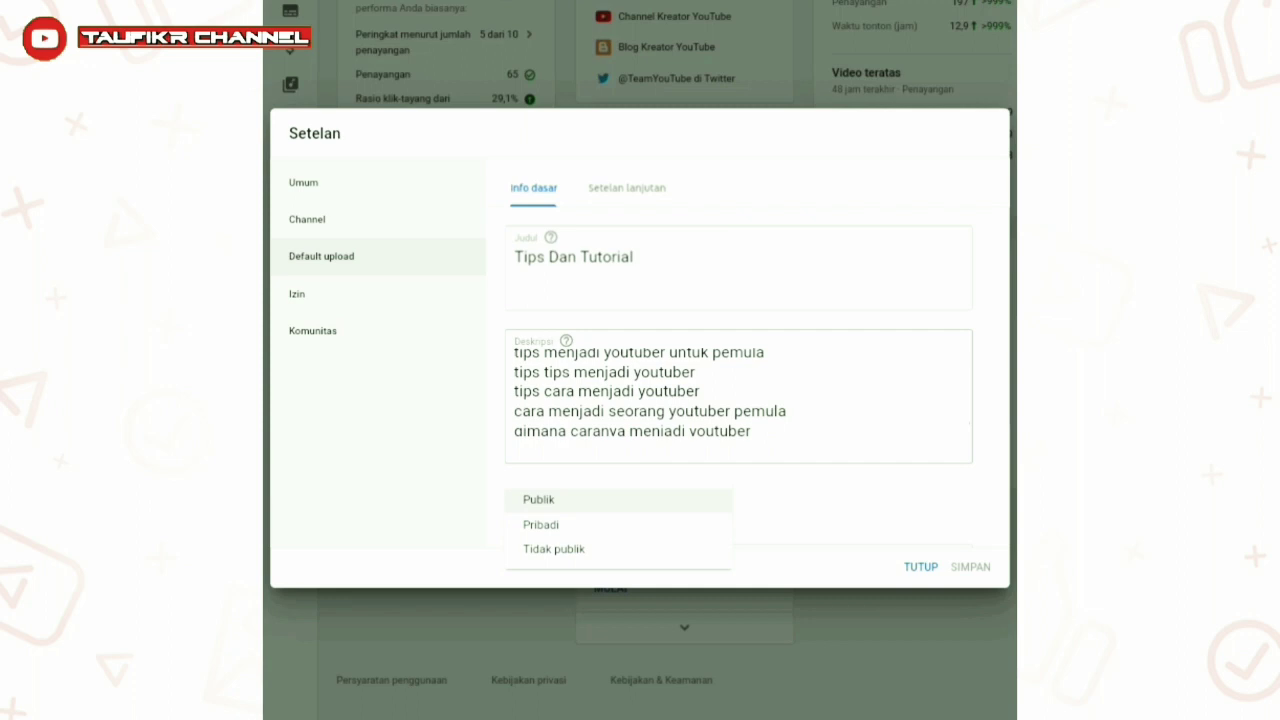
key(Escape)
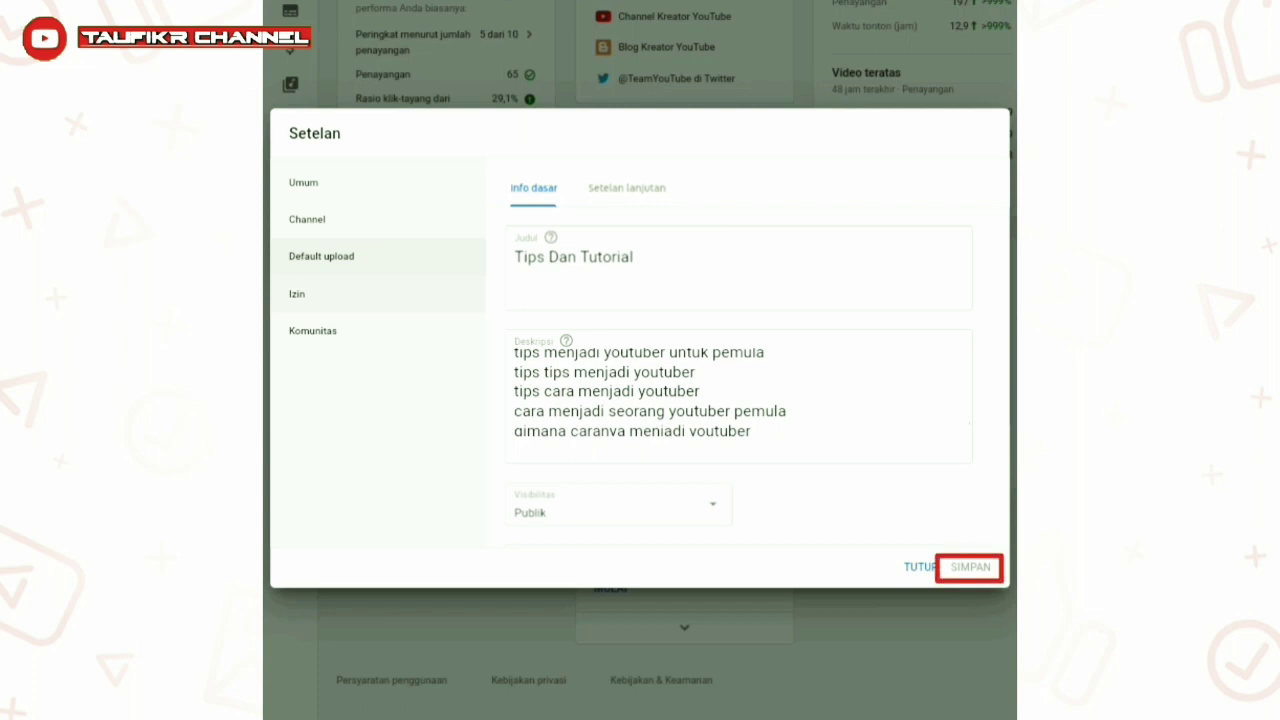
- Review the channel's permissions and the community automatic filter settings, and close the settings without saving
click(313, 330)
click(297, 293)
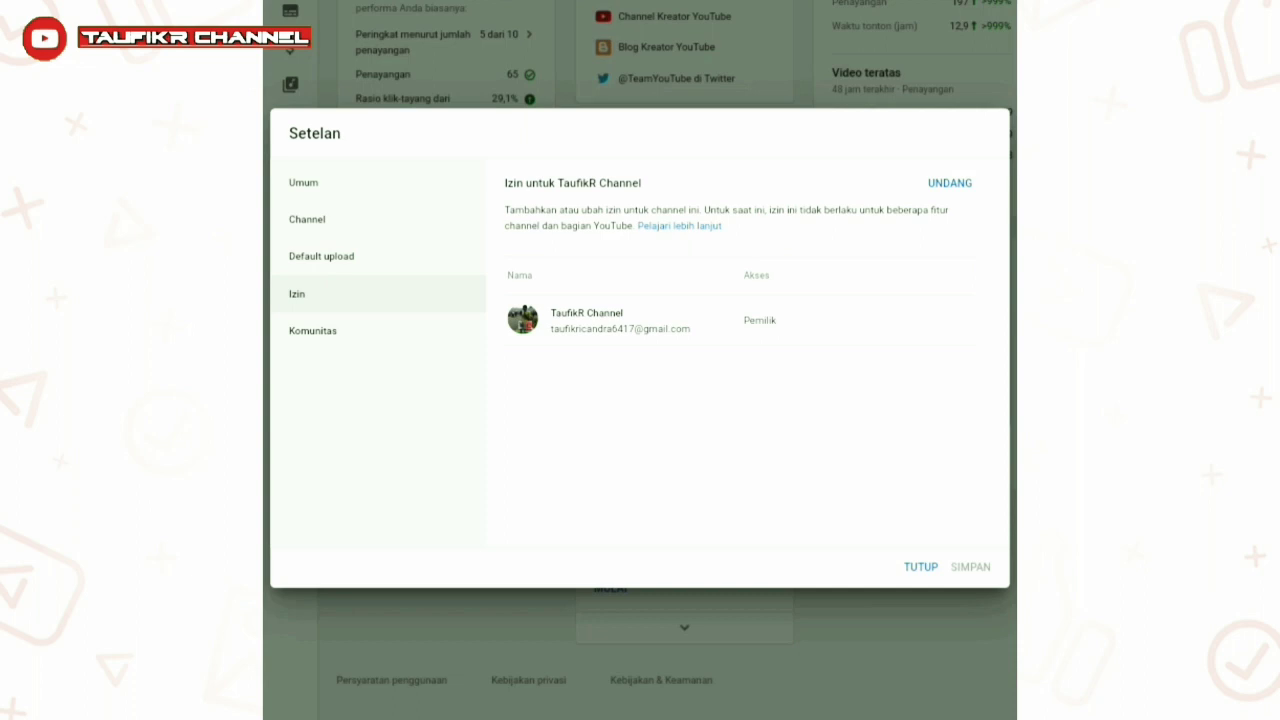
click(313, 330)
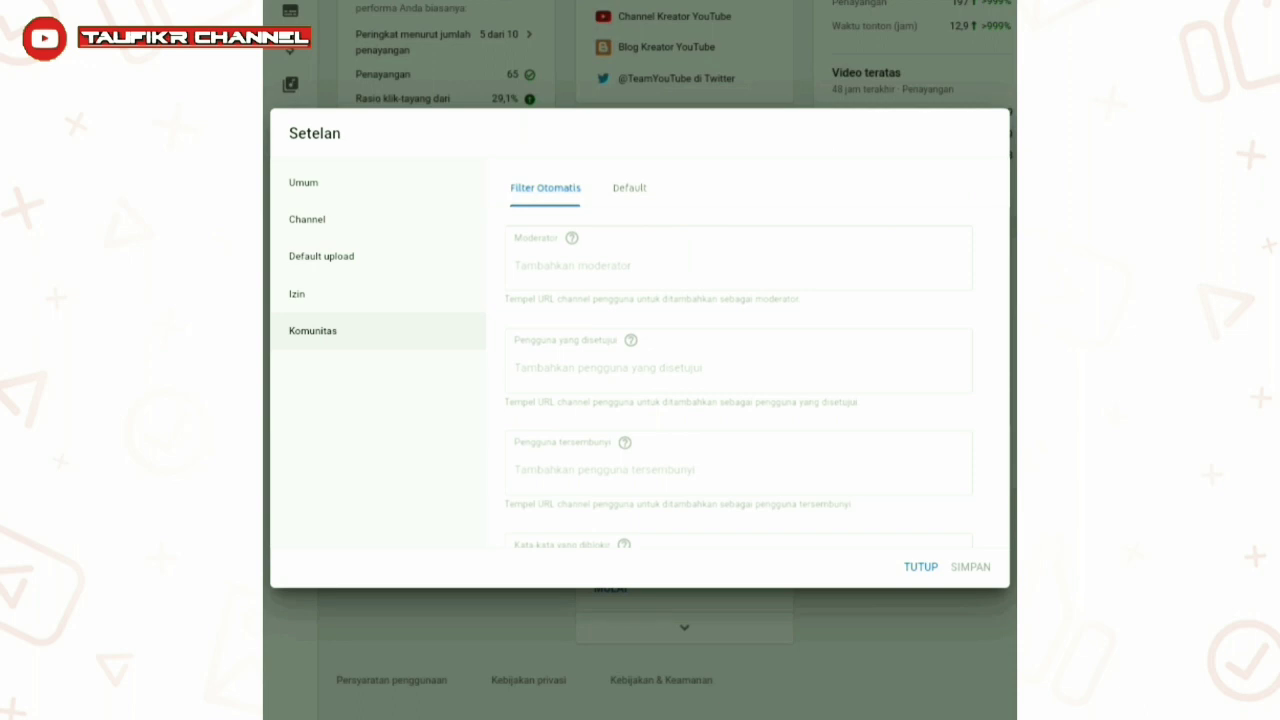
scroll(740, 380, down, 5)
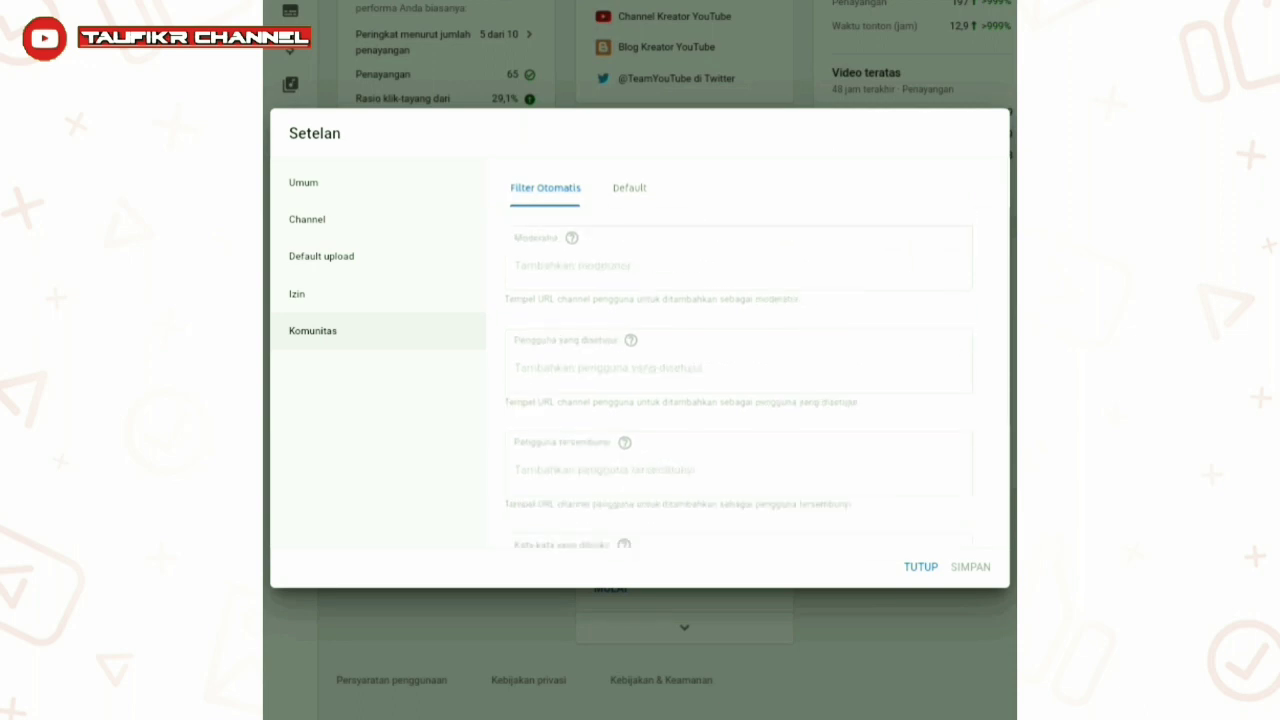
scroll(740, 380, down, 3)
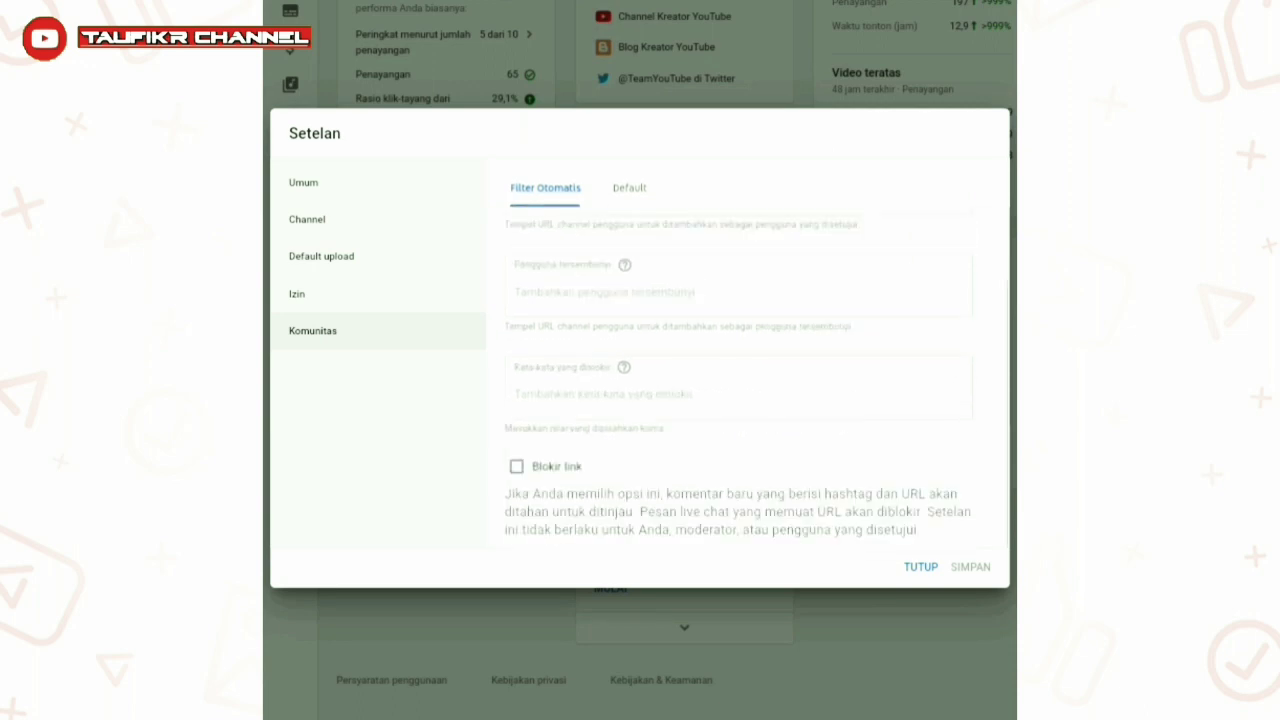
scroll(740, 380, up, 2)
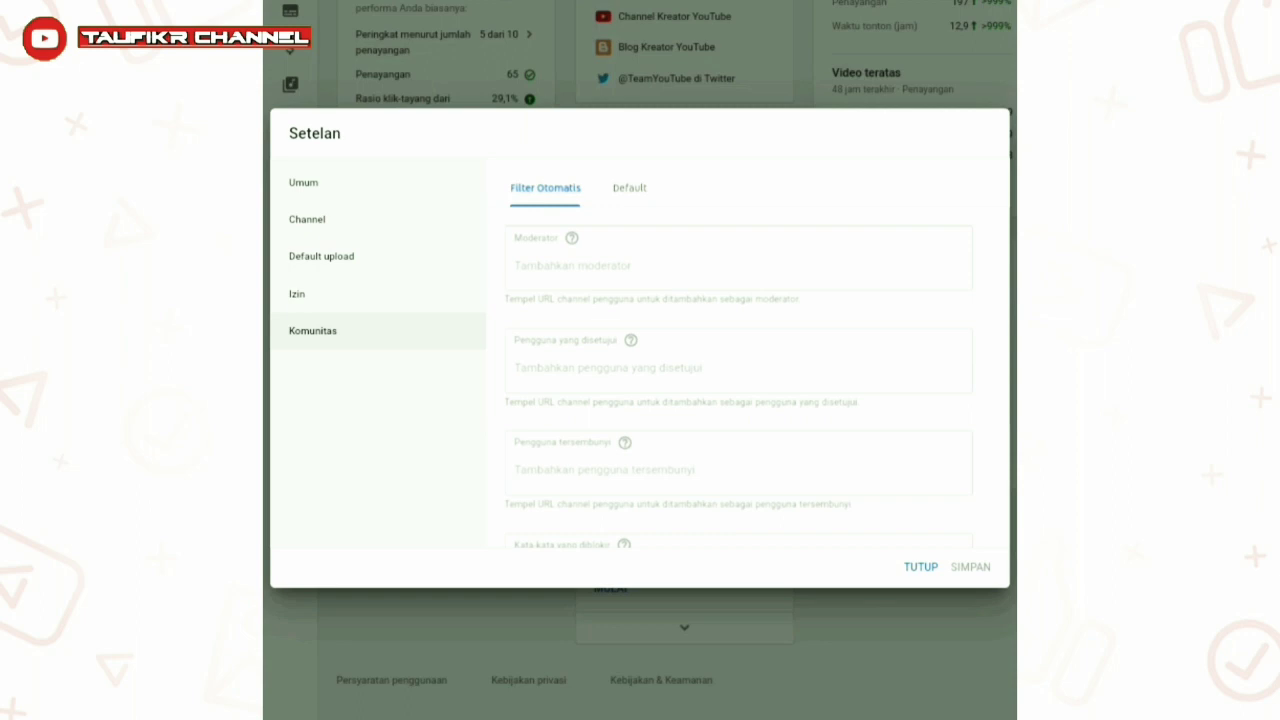
key(Escape)
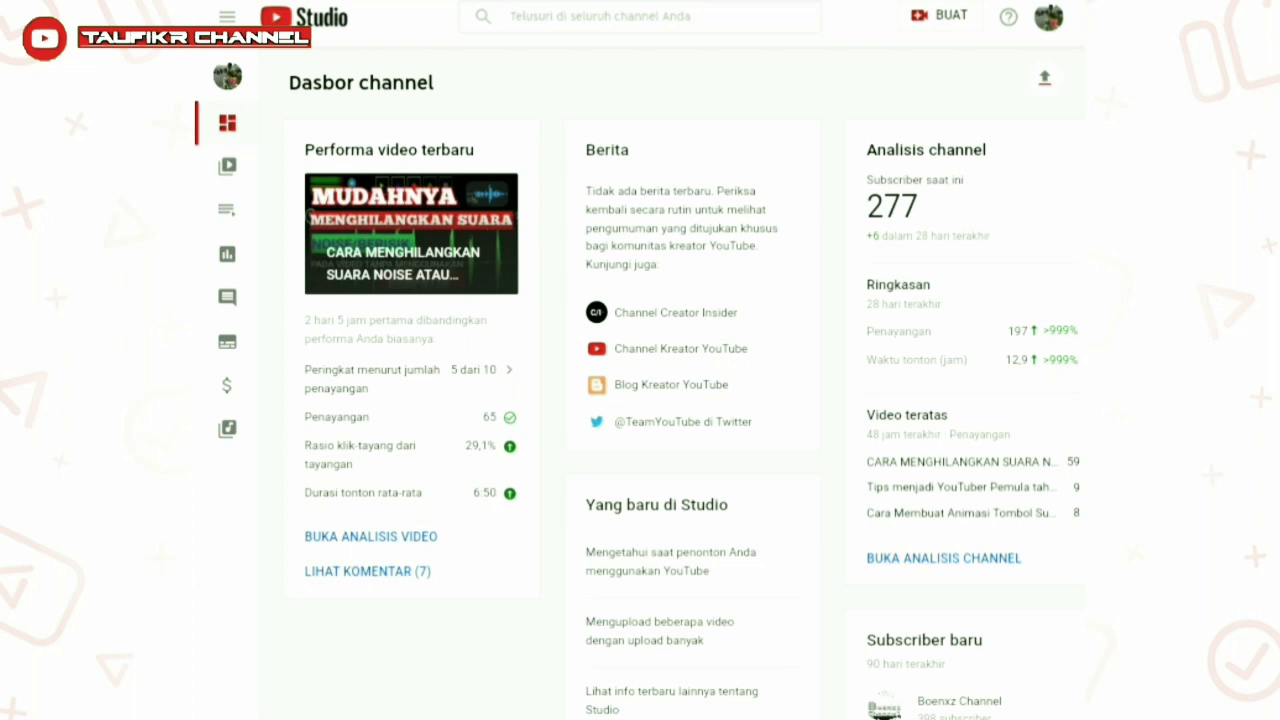
- Open the details of the newest uploaded video, about removing noise from recordings, and examine its title and the opening paragraphs of its description
click(227, 166)
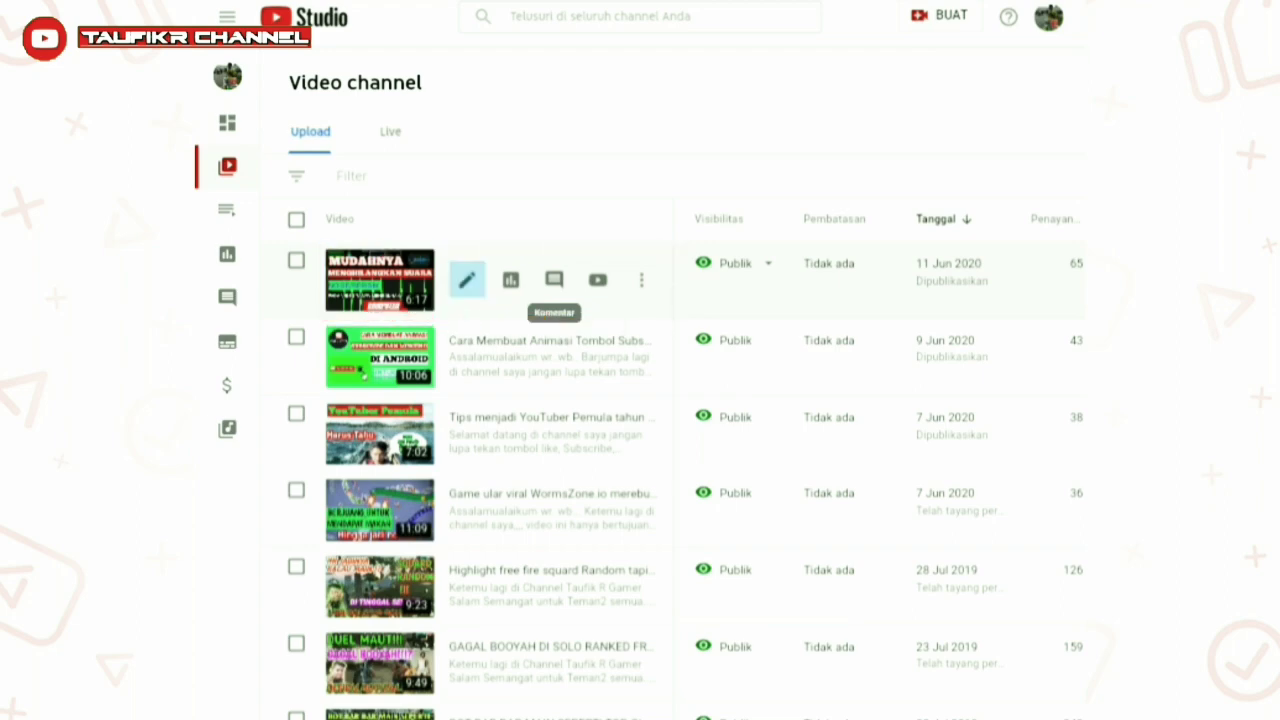
click(467, 279)
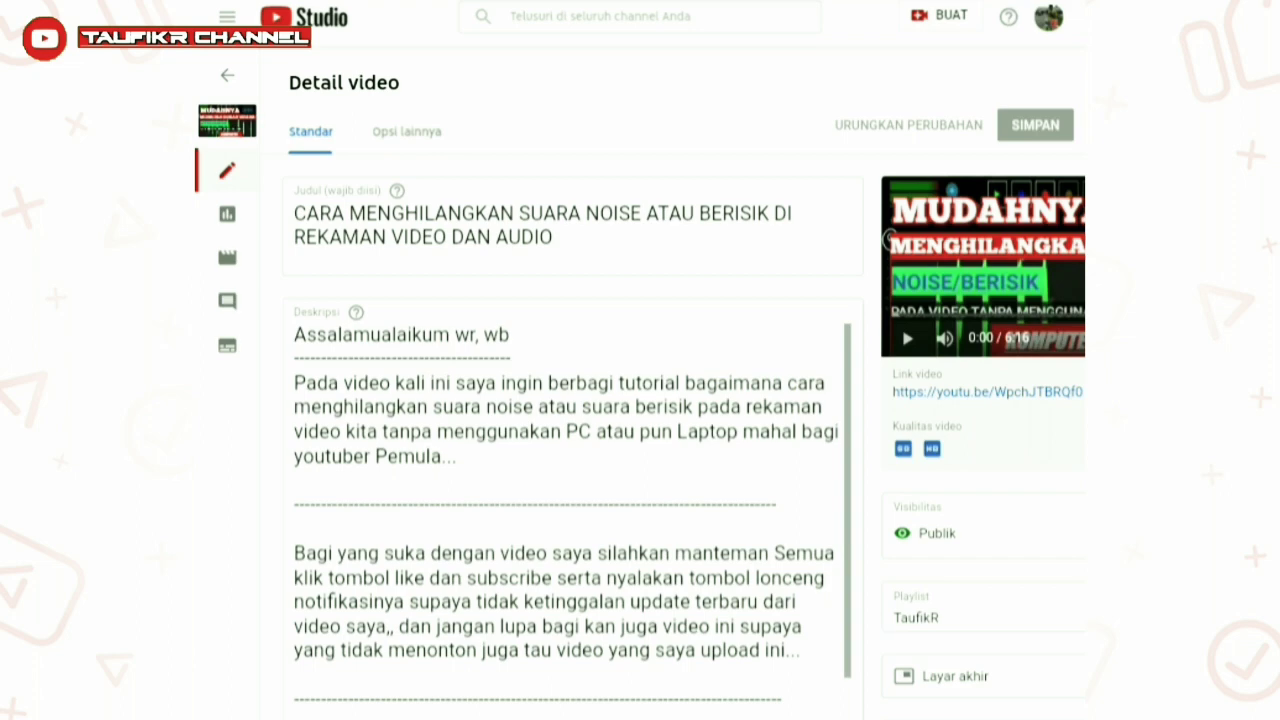
scroll(570, 520, down, 3)
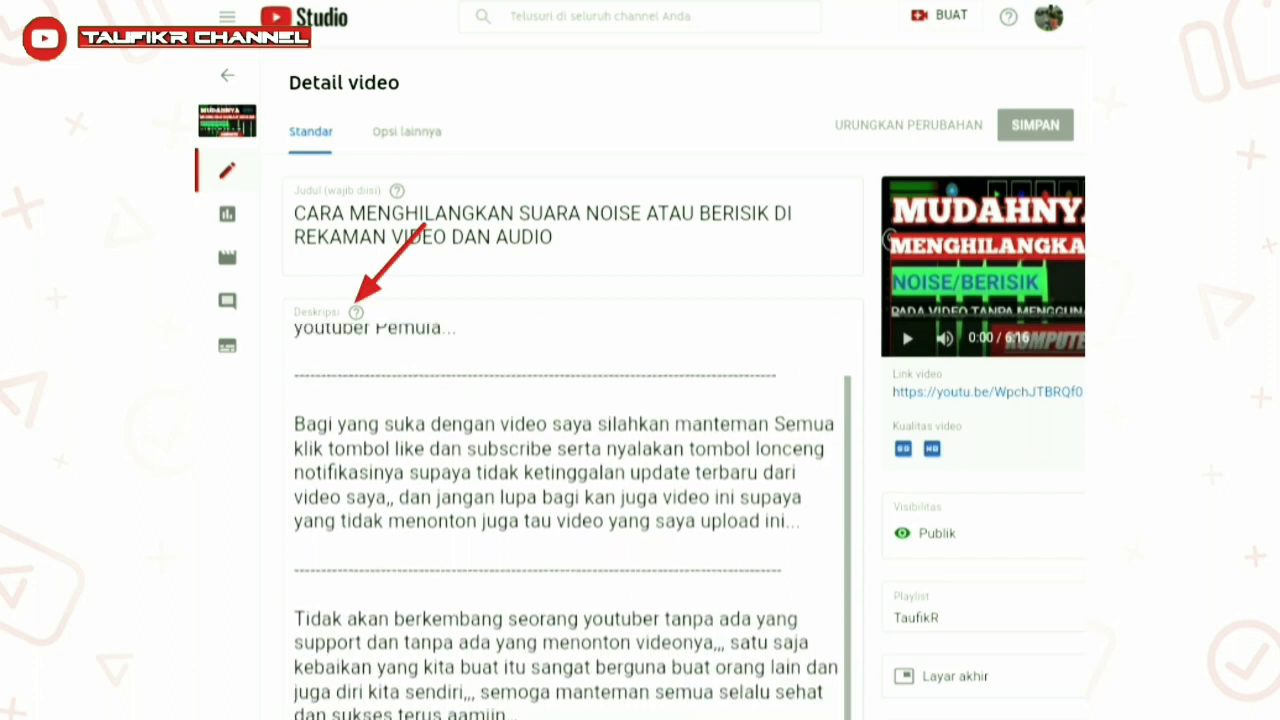
scroll(570, 520, up, 5)
scroll(570, 520, down, 3)
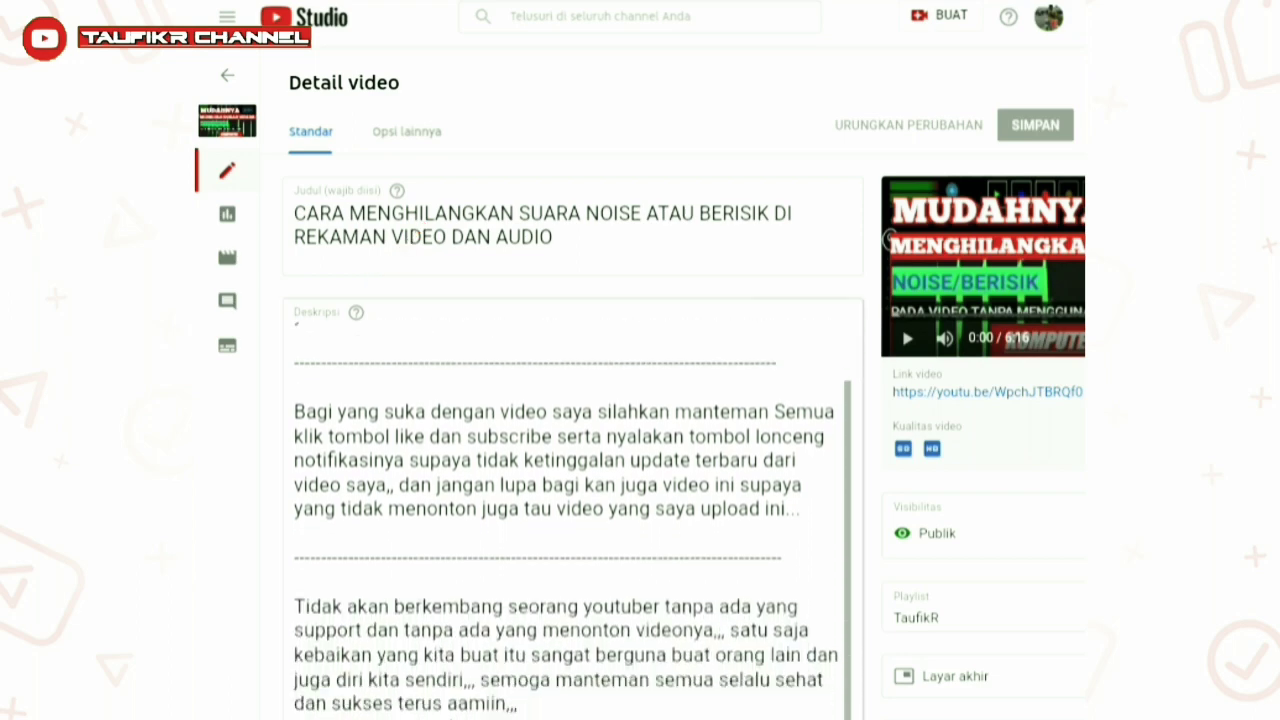
scroll(570, 520, down, 2)
scroll(570, 520, down, 2)
scroll(570, 520, up, 6)
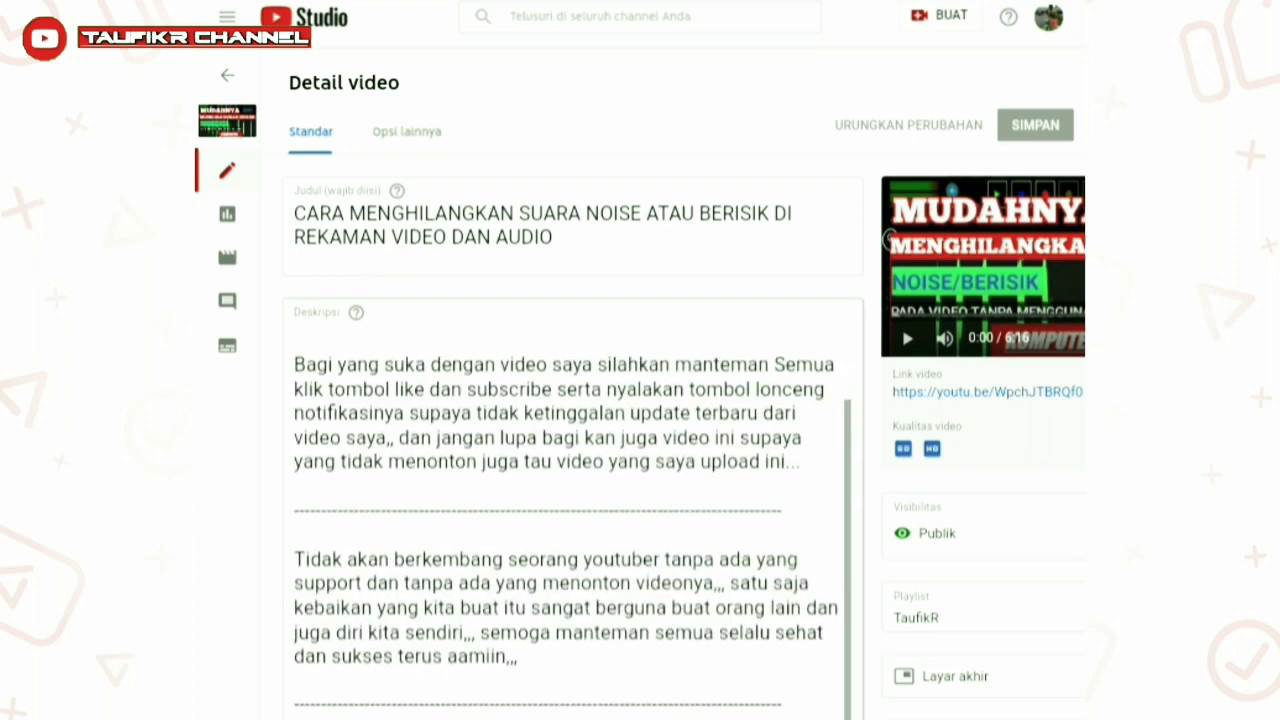
scroll(570, 450, down, 2)
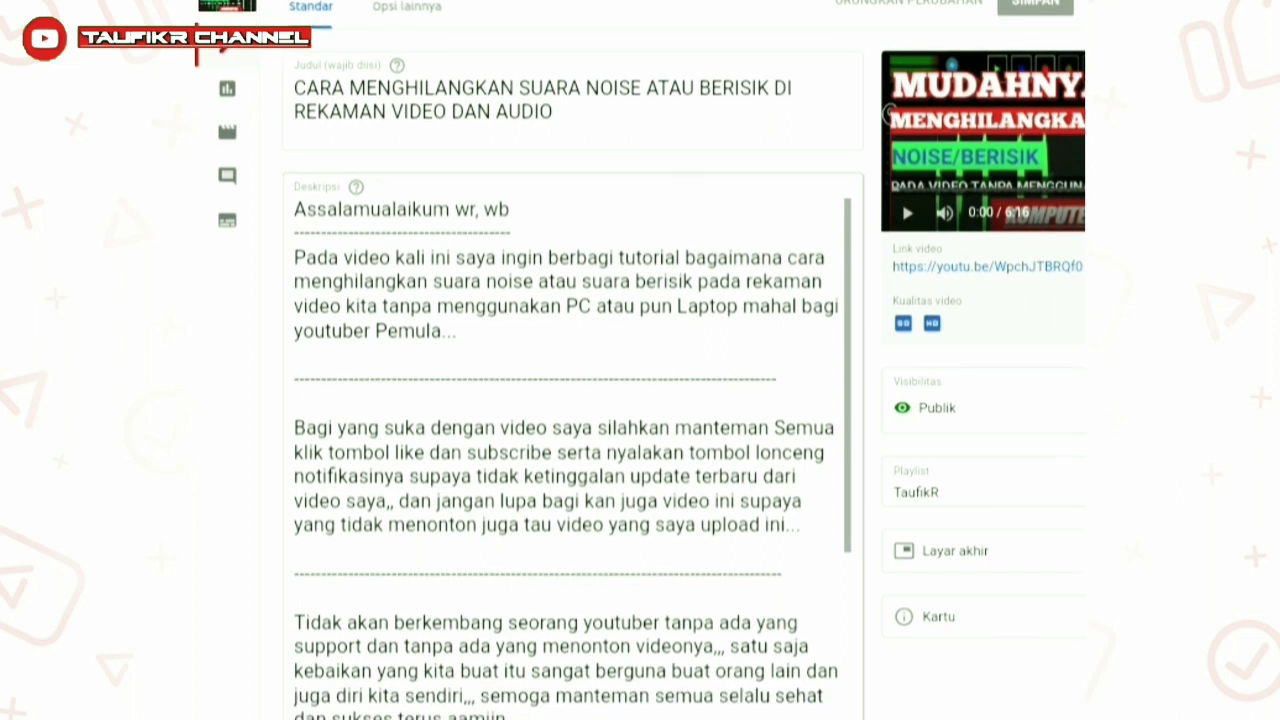
scroll(570, 450, down, 3)
scroll(570, 450, down, 1)
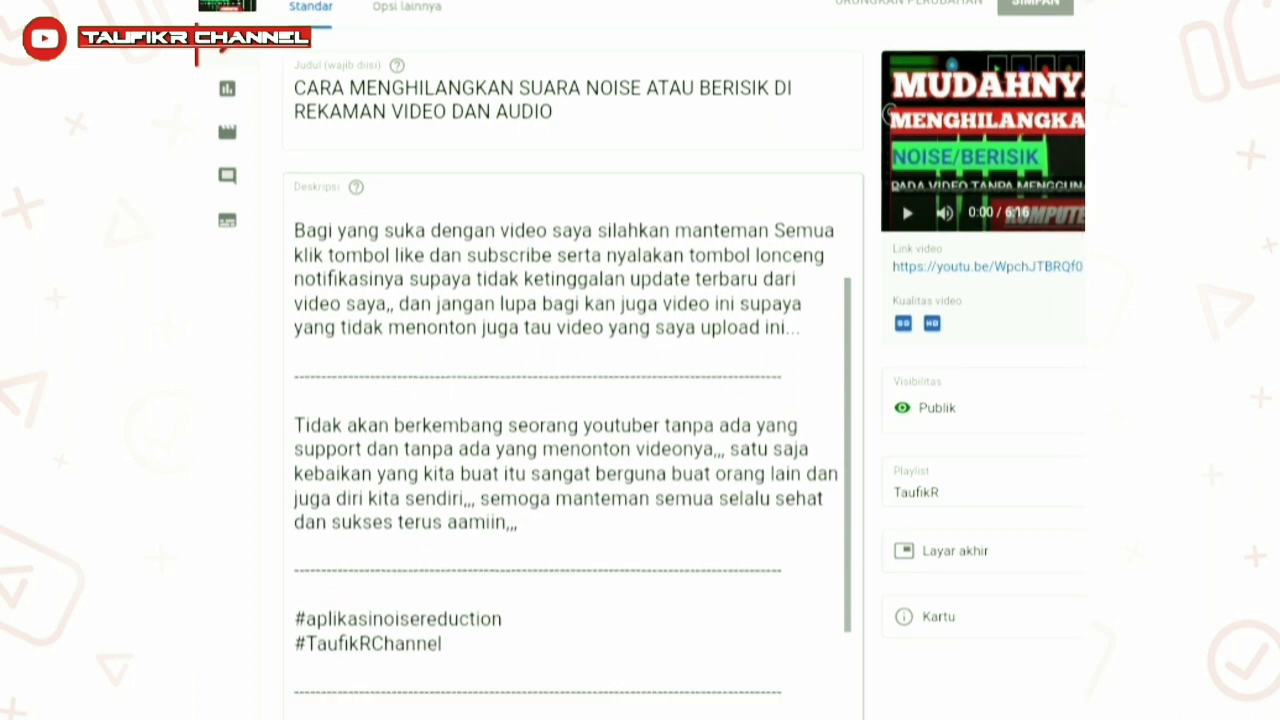
scroll(570, 450, up, 4)
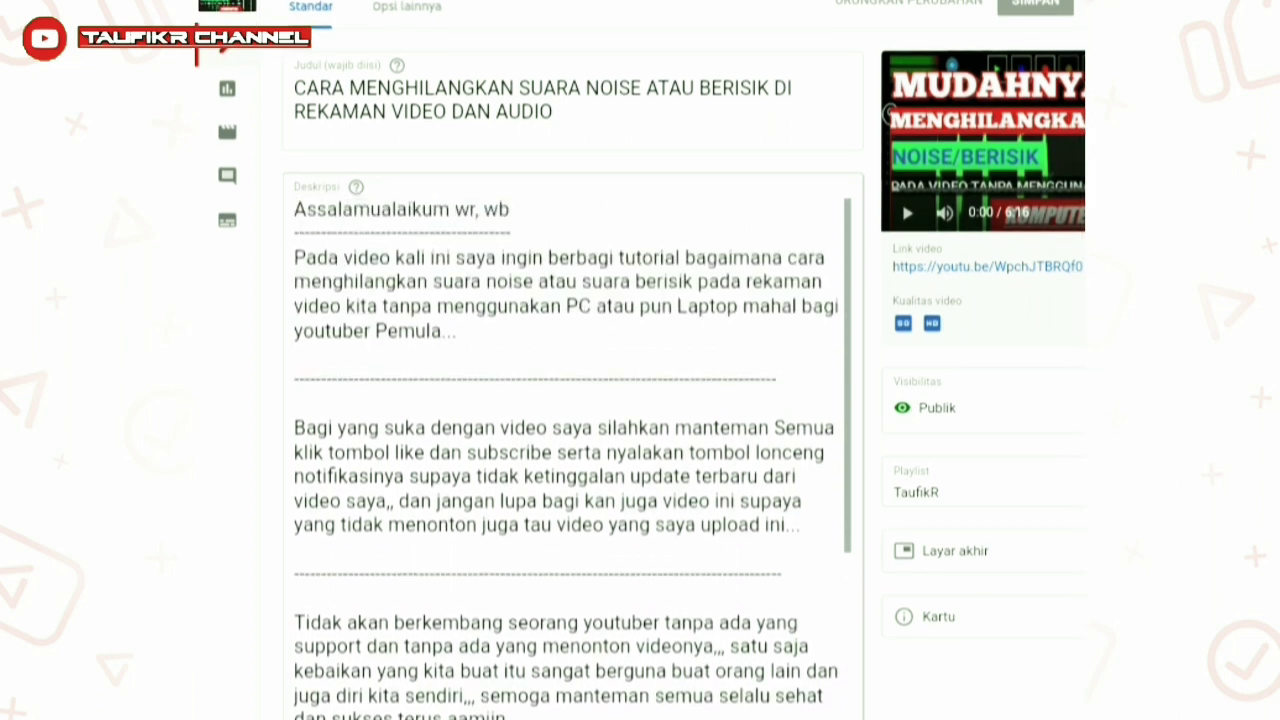
- Read the rest of the video's description, covering the hashtags, tag phrases, links and chapters
scroll(570, 450, down, 10)
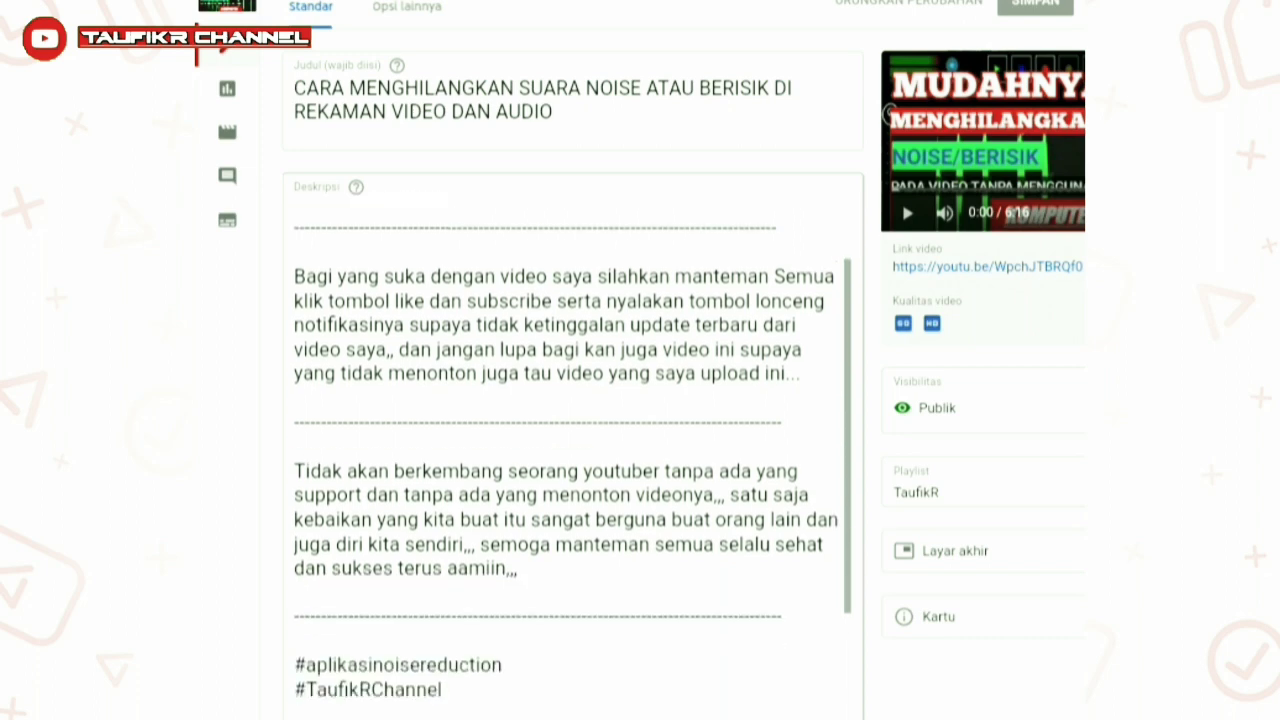
scroll(570, 450, down, 4)
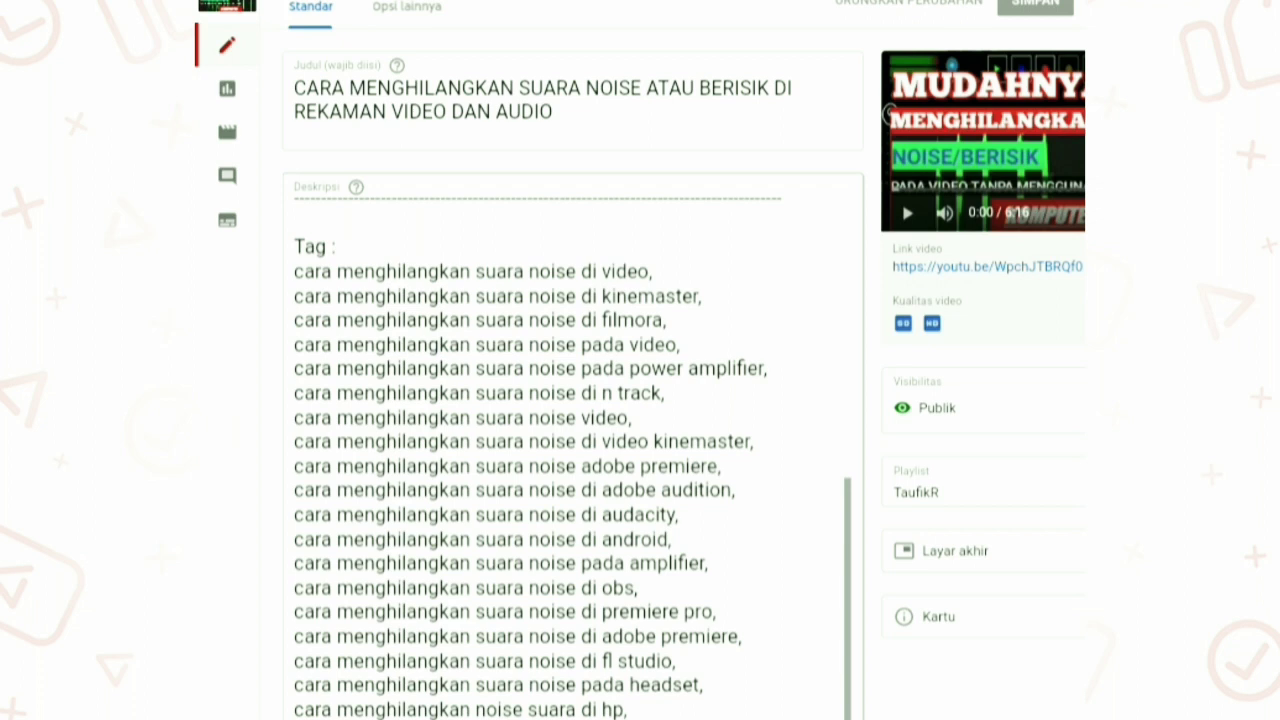
scroll(573, 458, down, 6)
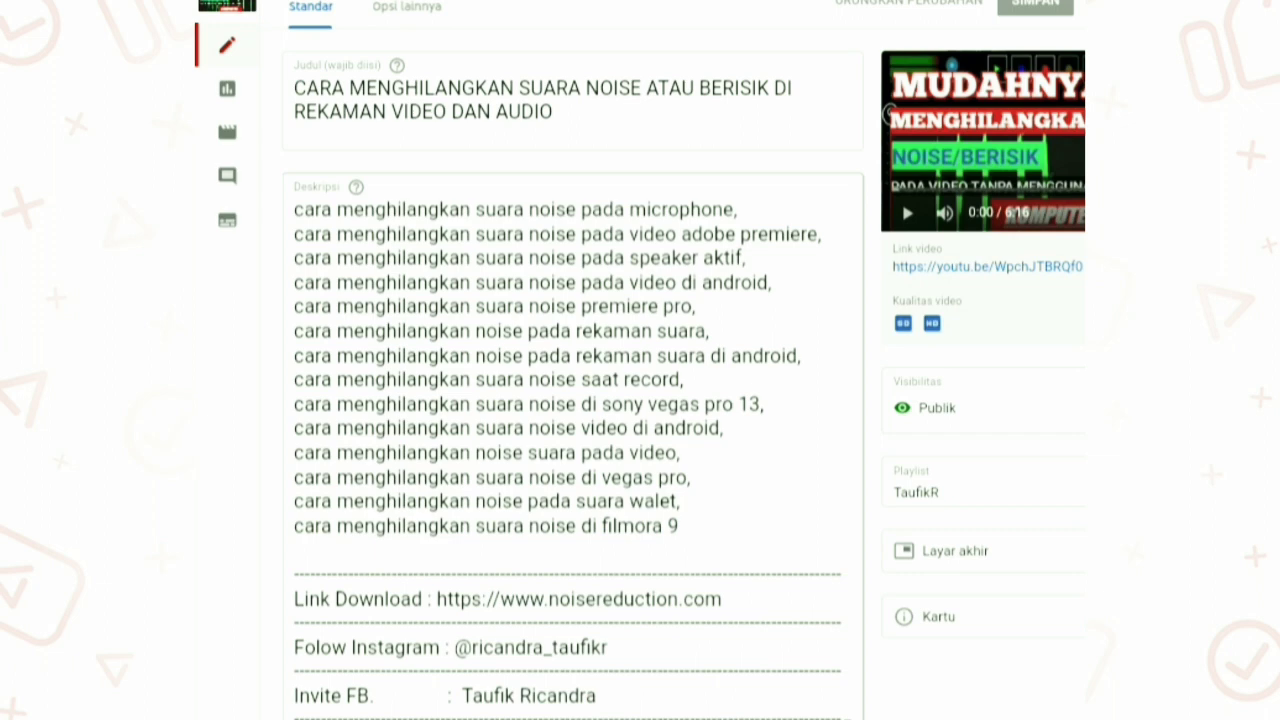
scroll(570, 400, down, 3)
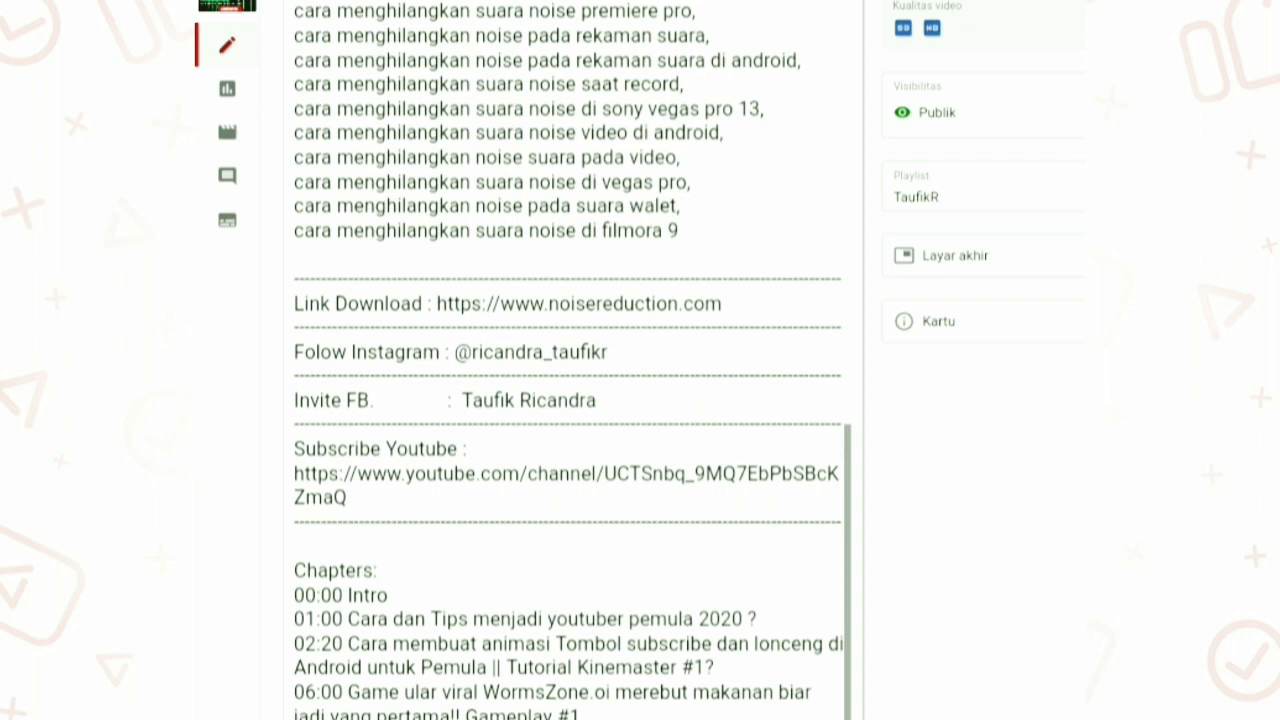
- Examine the video's thumbnail choices, made-for-kids audience setting and tag list below the description
scroll(572, 360, down, 10)
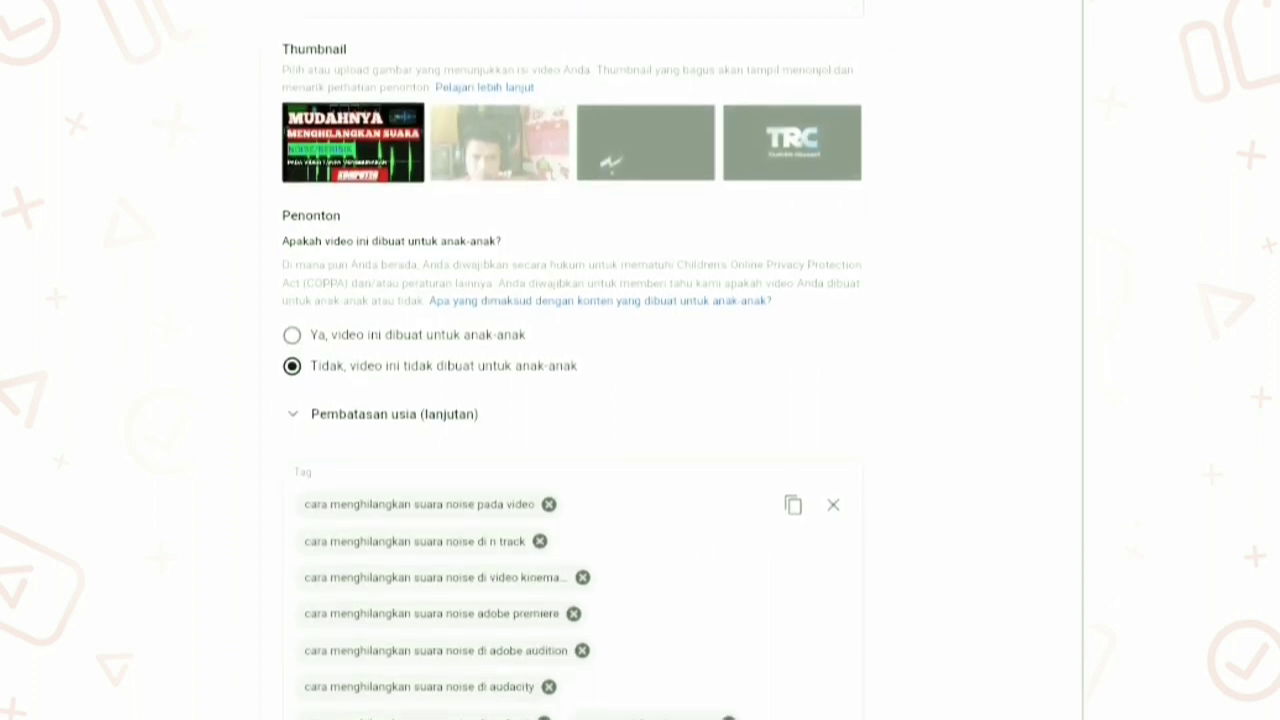
scroll(572, 360, down, 1)
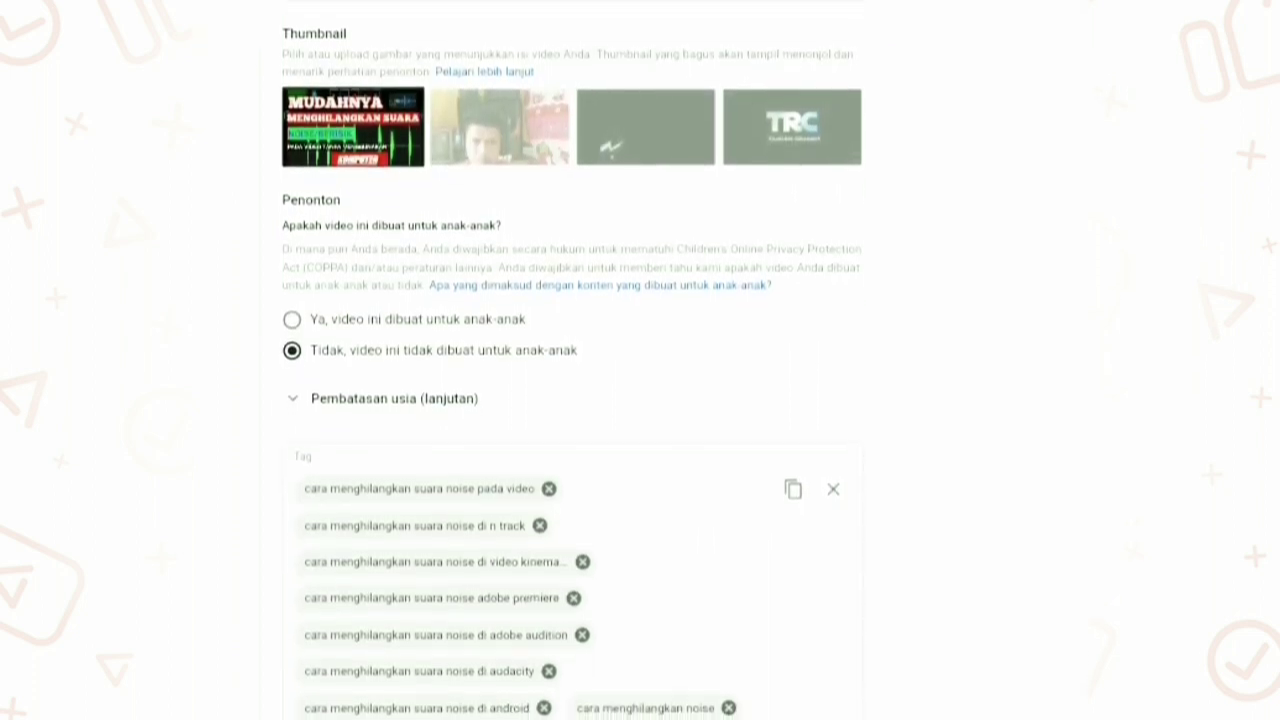
scroll(572, 360, down, 1)
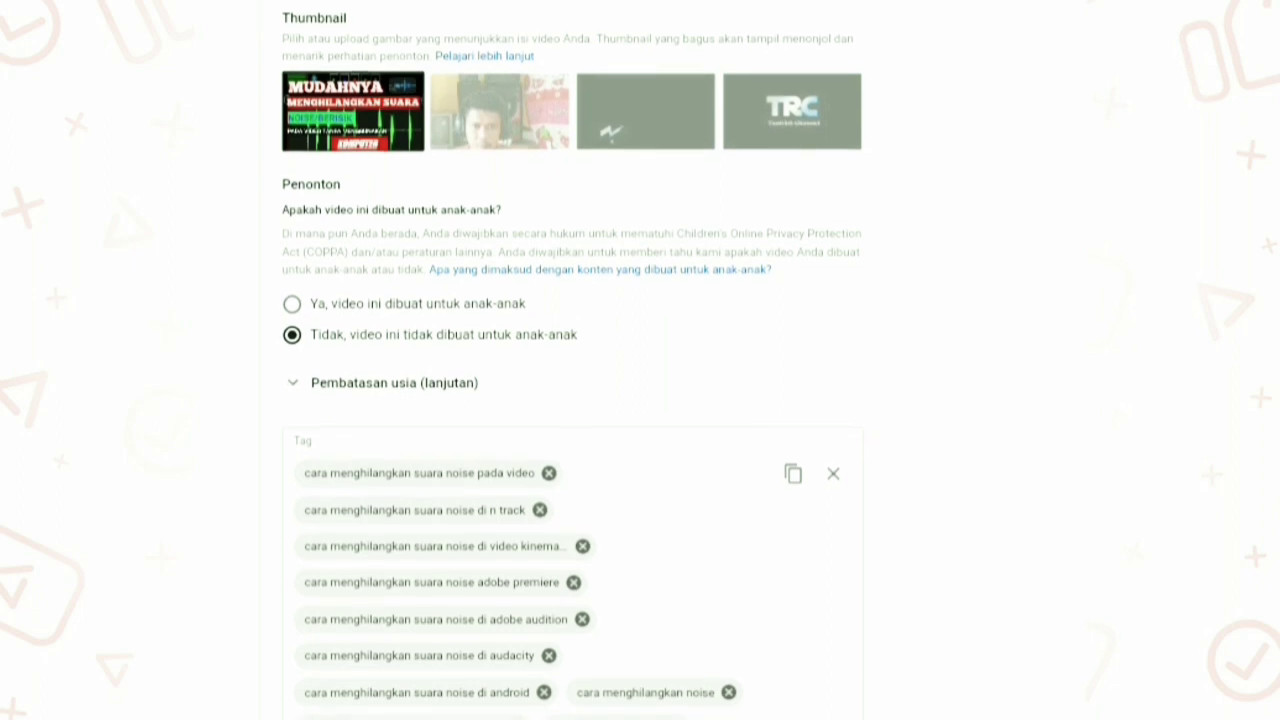
scroll(572, 360, down, 1)
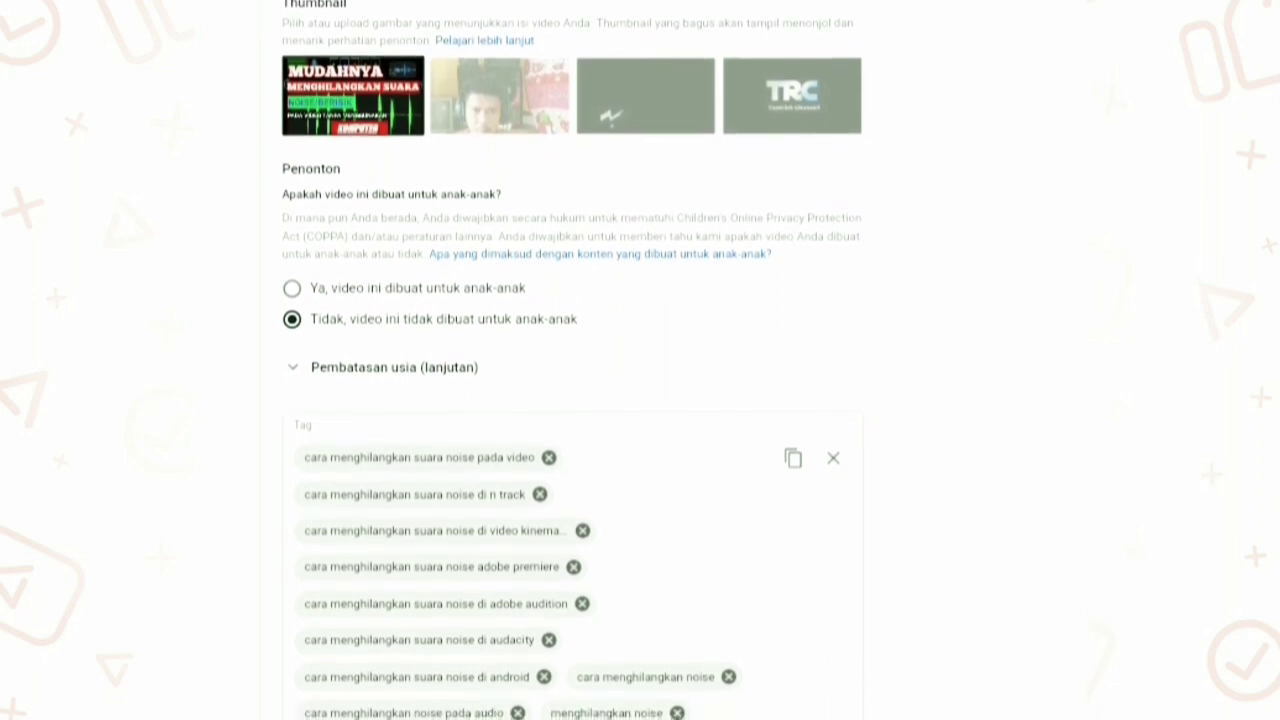
scroll(572, 360, down, 1)
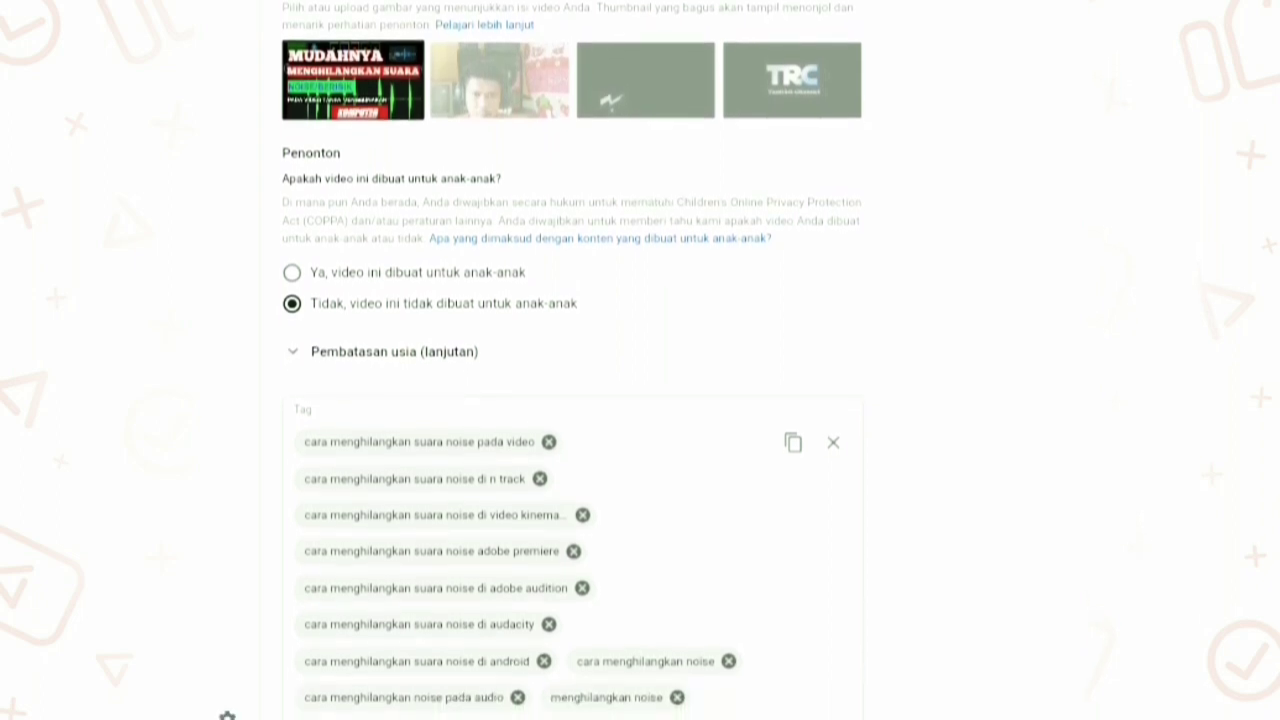
scroll(572, 360, down, 1)
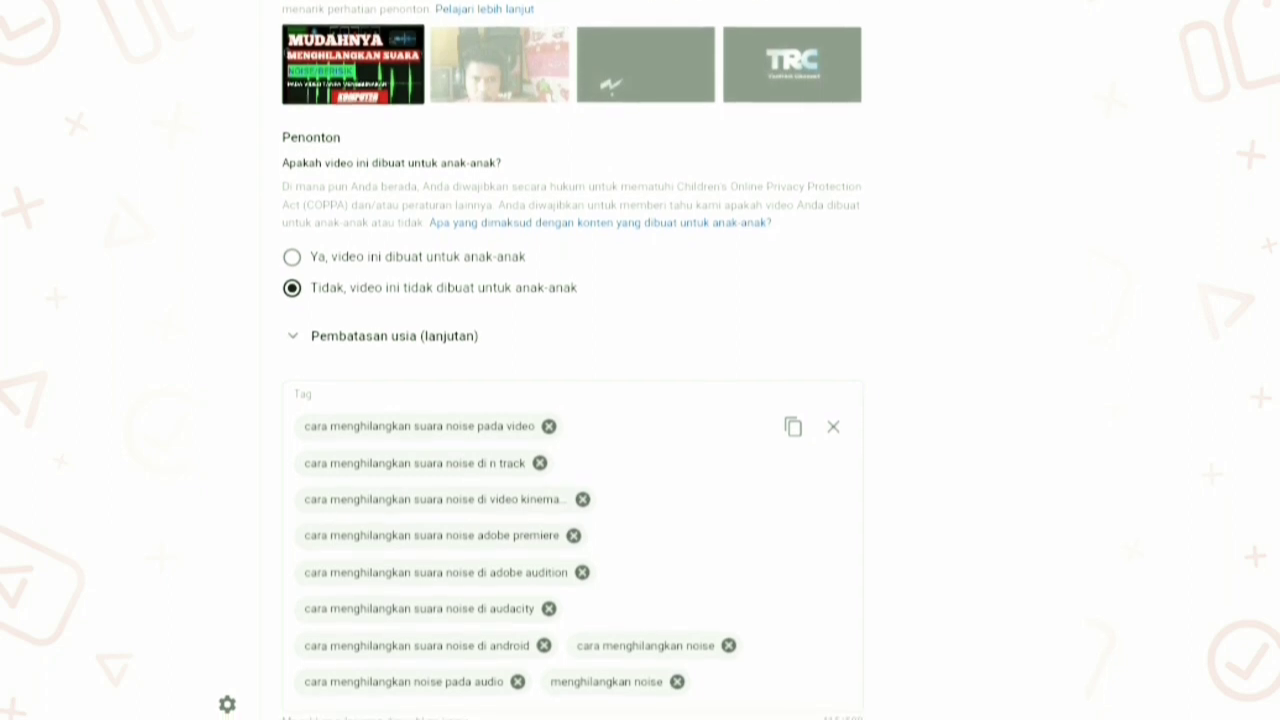
scroll(572, 360, down, 1)
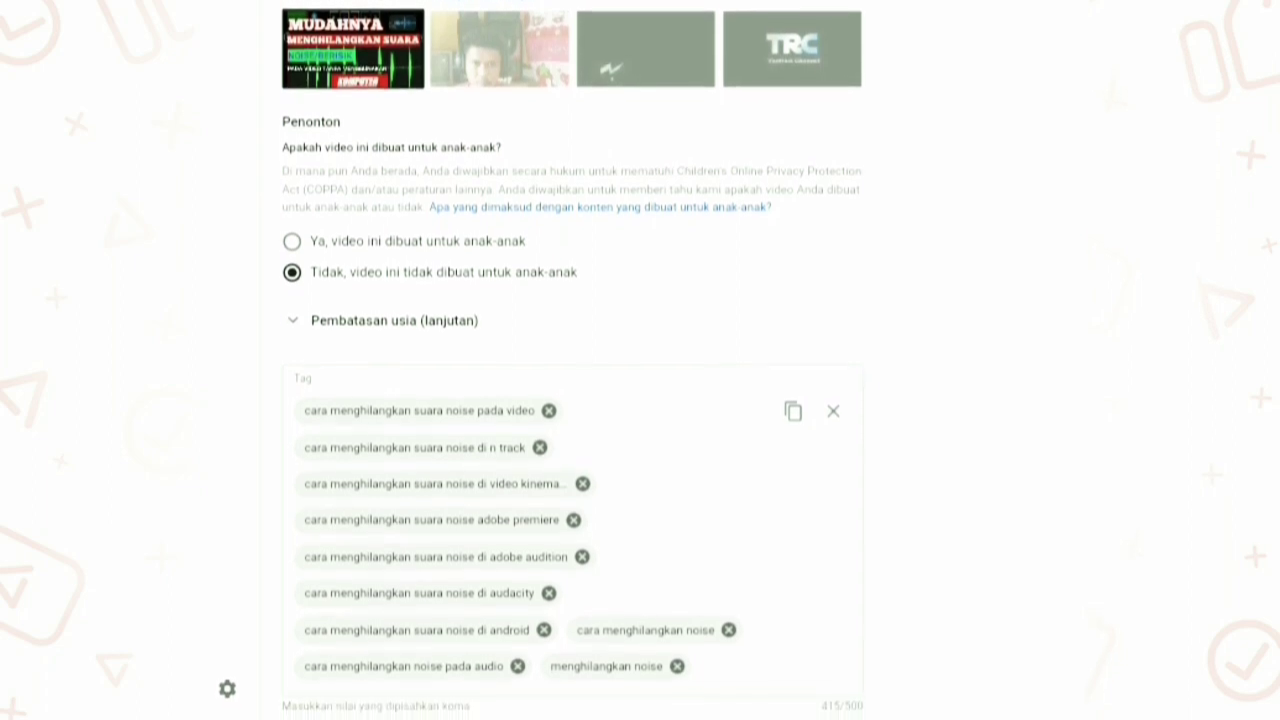
scroll(572, 360, down, 1)
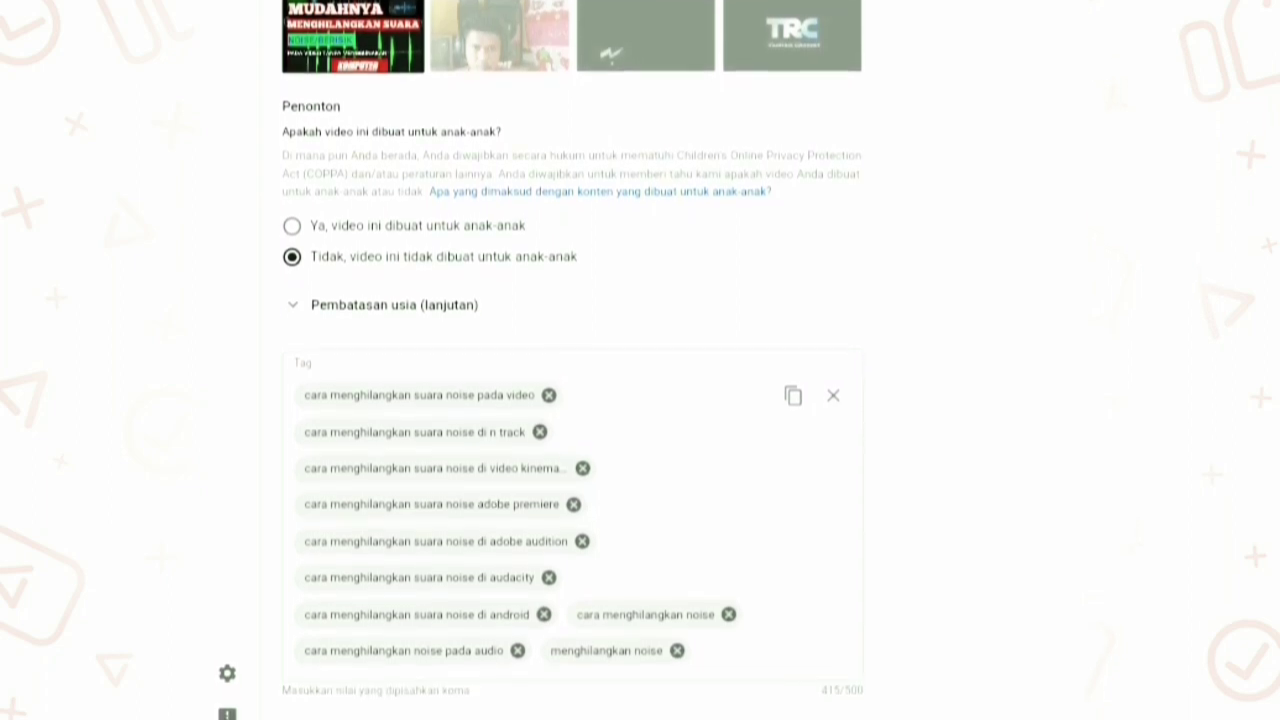
- Examine the rest of the video's tag list and its visibility choices, and close the visibility options without changing them
scroll(572, 360, down, 1)
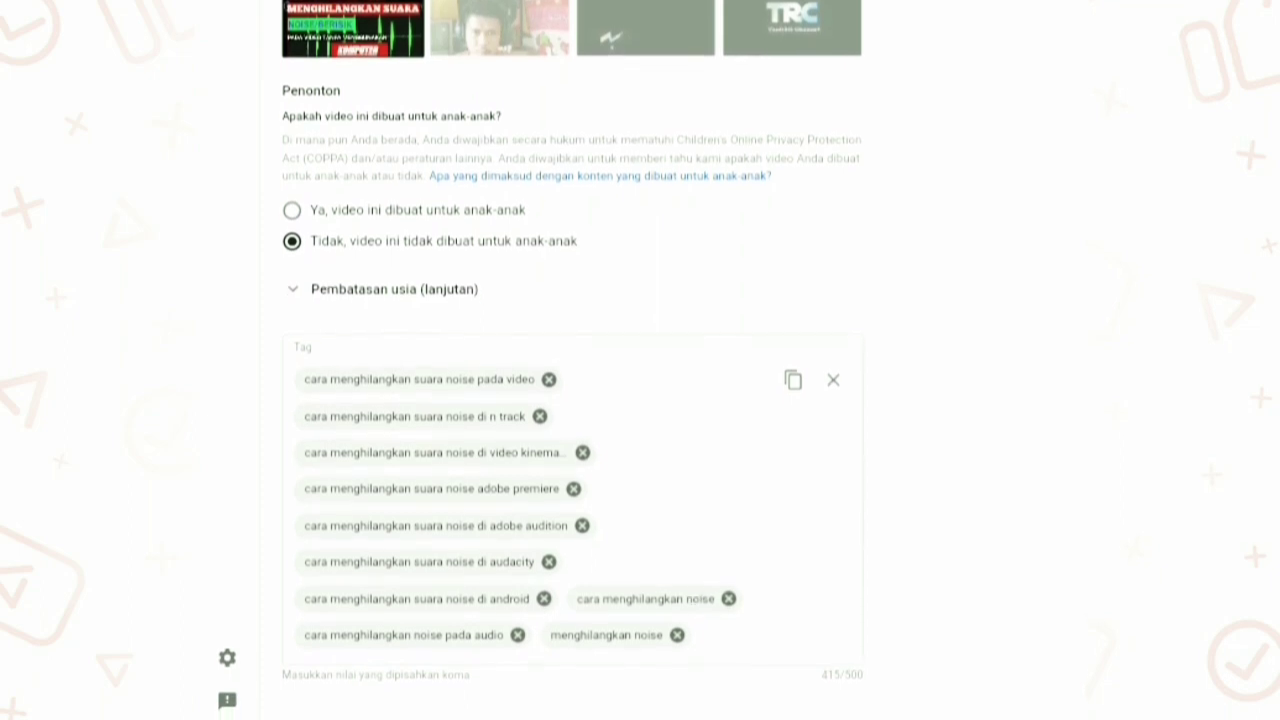
scroll(572, 360, down, 1)
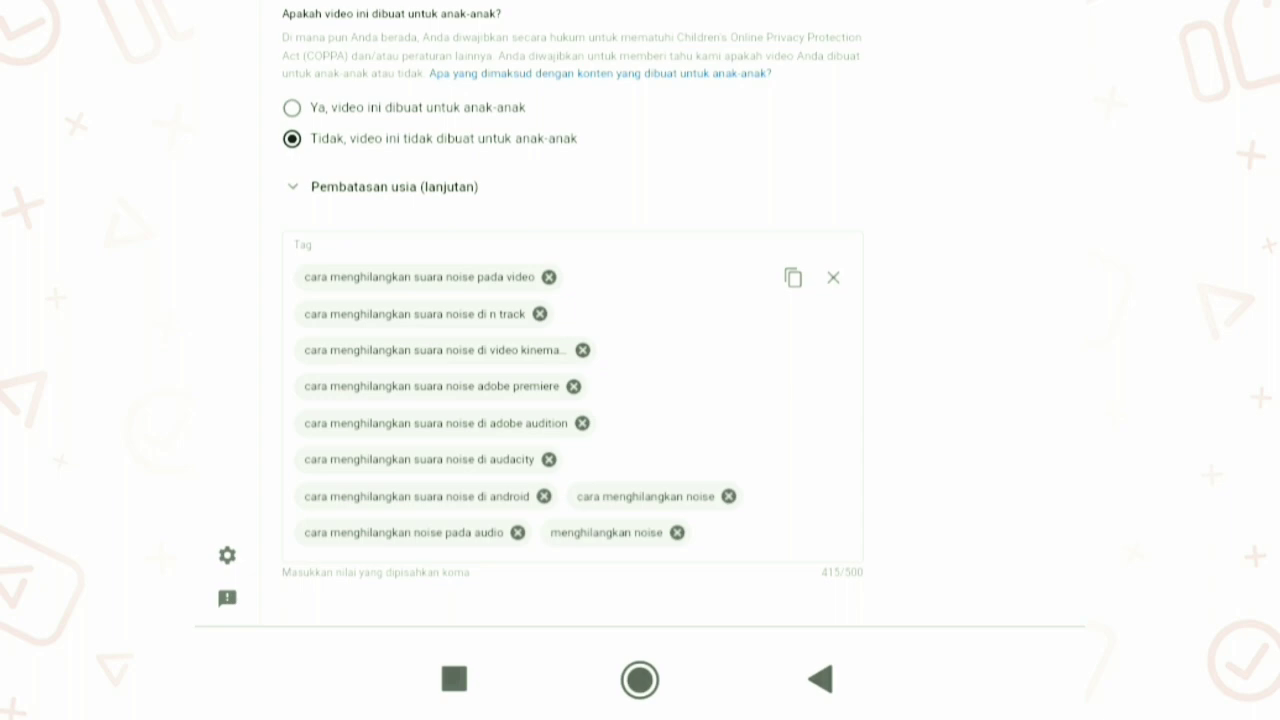
scroll(640, 313, up, 5)
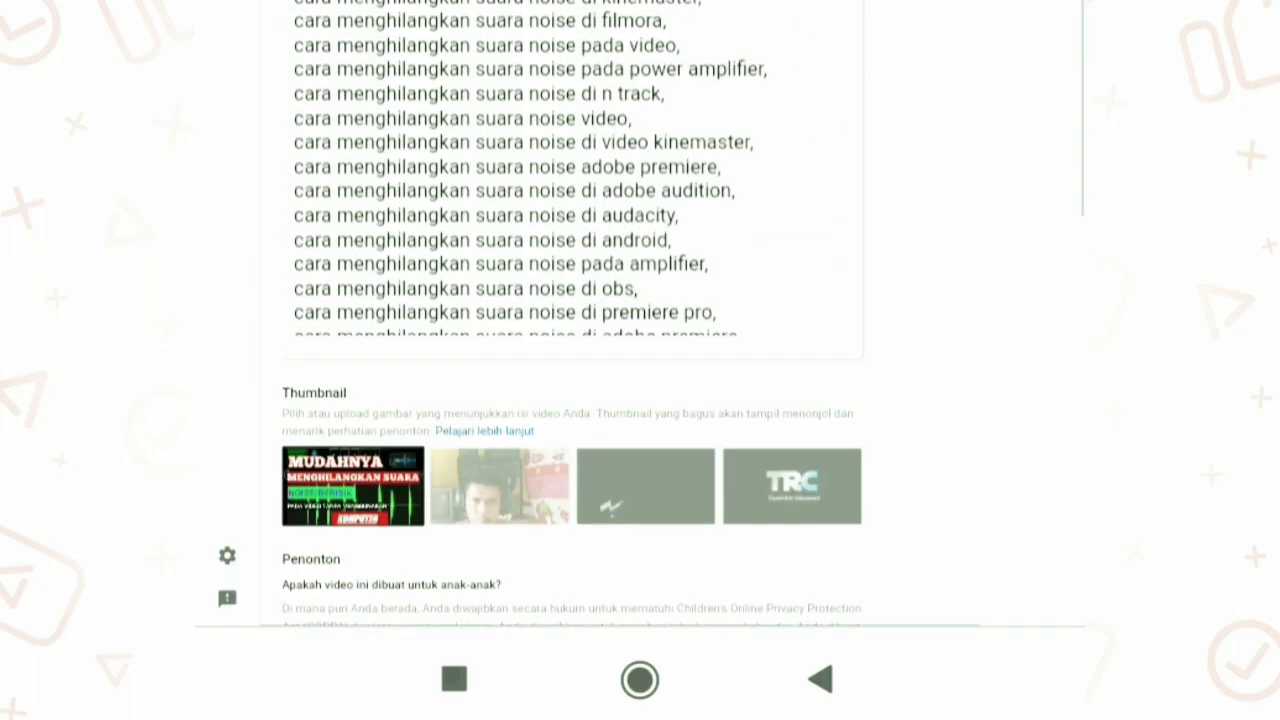
scroll(560, 300, right, 2)
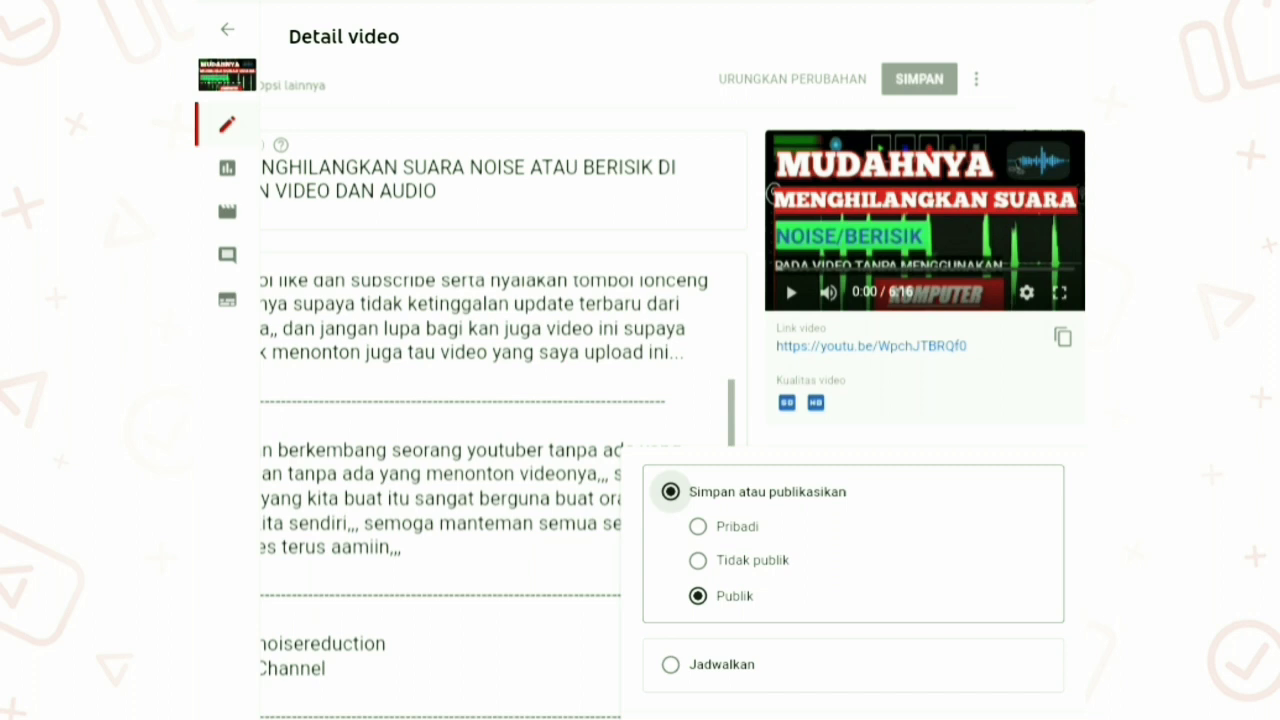
key(Escape)
scroll(640, 400, down, 3)
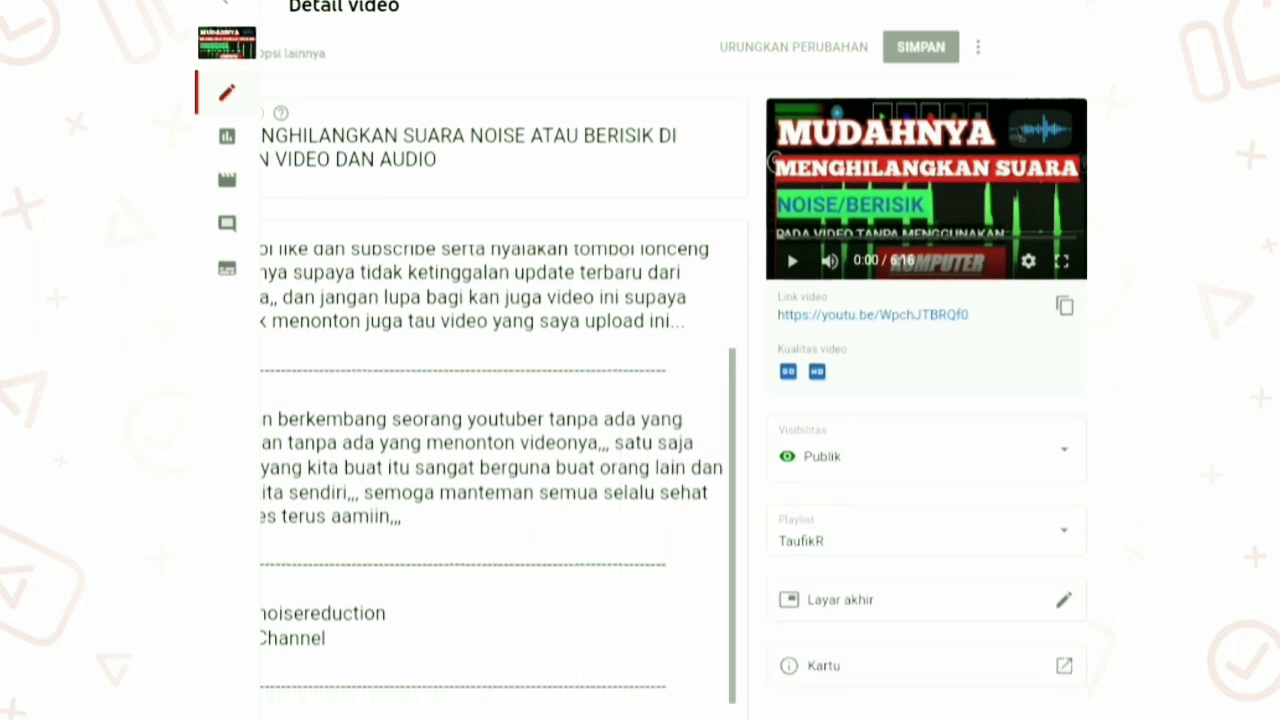
- Review the video's playlist selection and its end screen video and subscribe elements, and close both with their current selections
click(933, 408)
scroll(500, 400, down, 3)
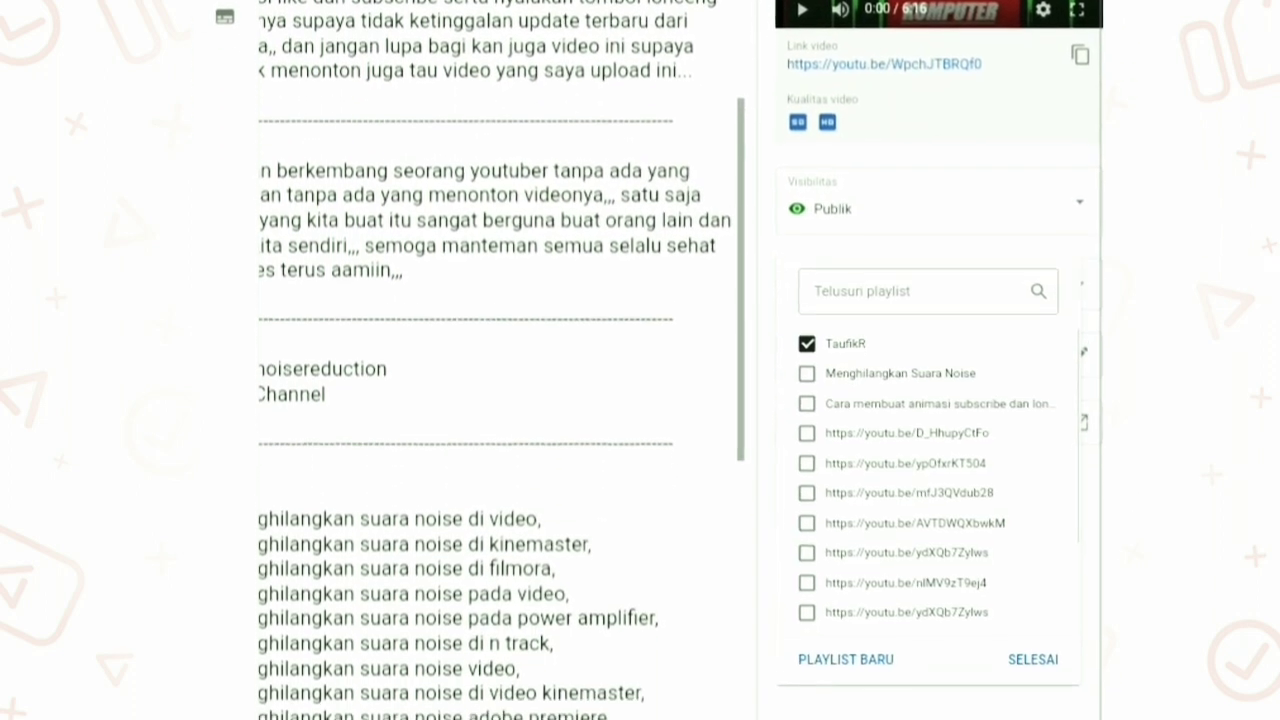
scroll(640, 400, down, 1)
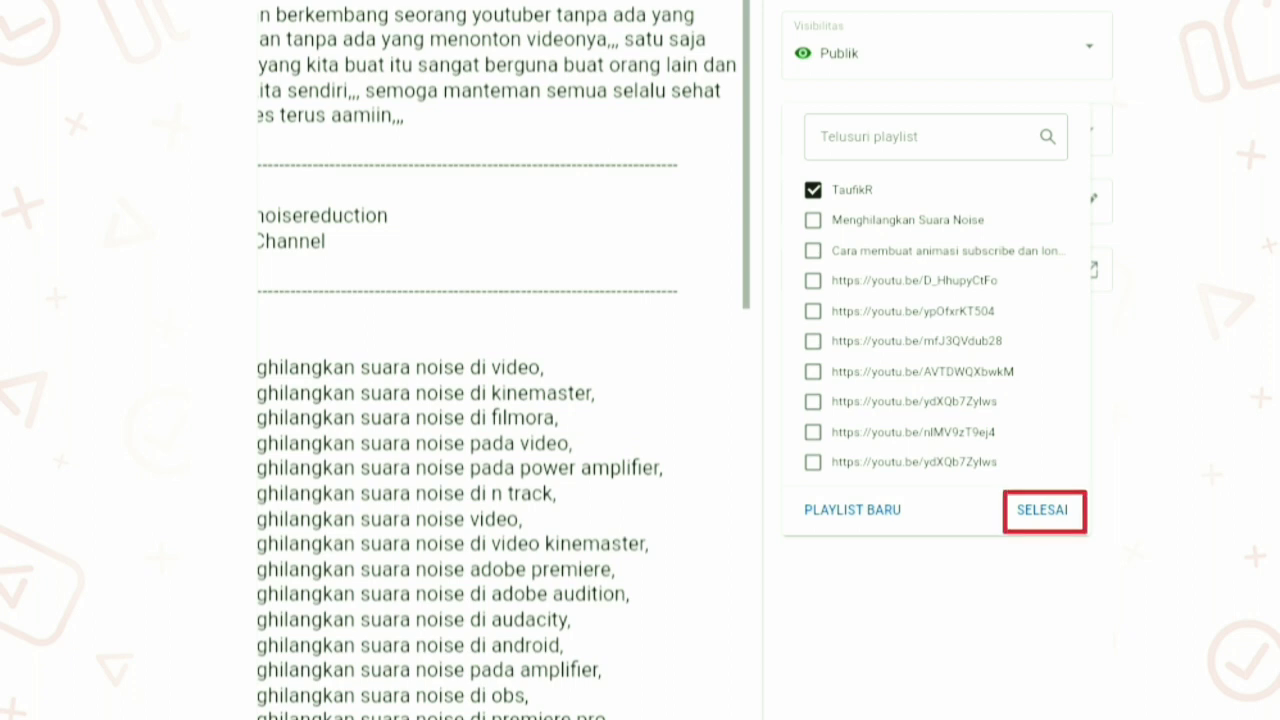
click(1042, 509)
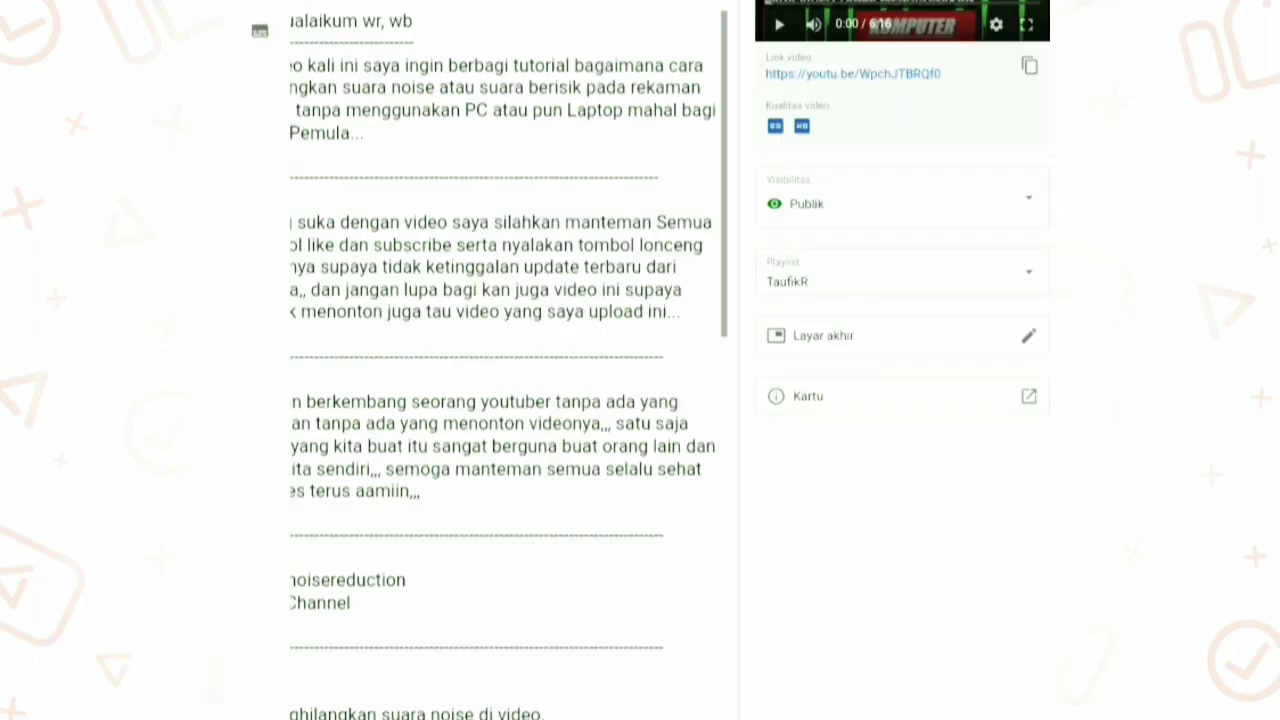
click(960, 336)
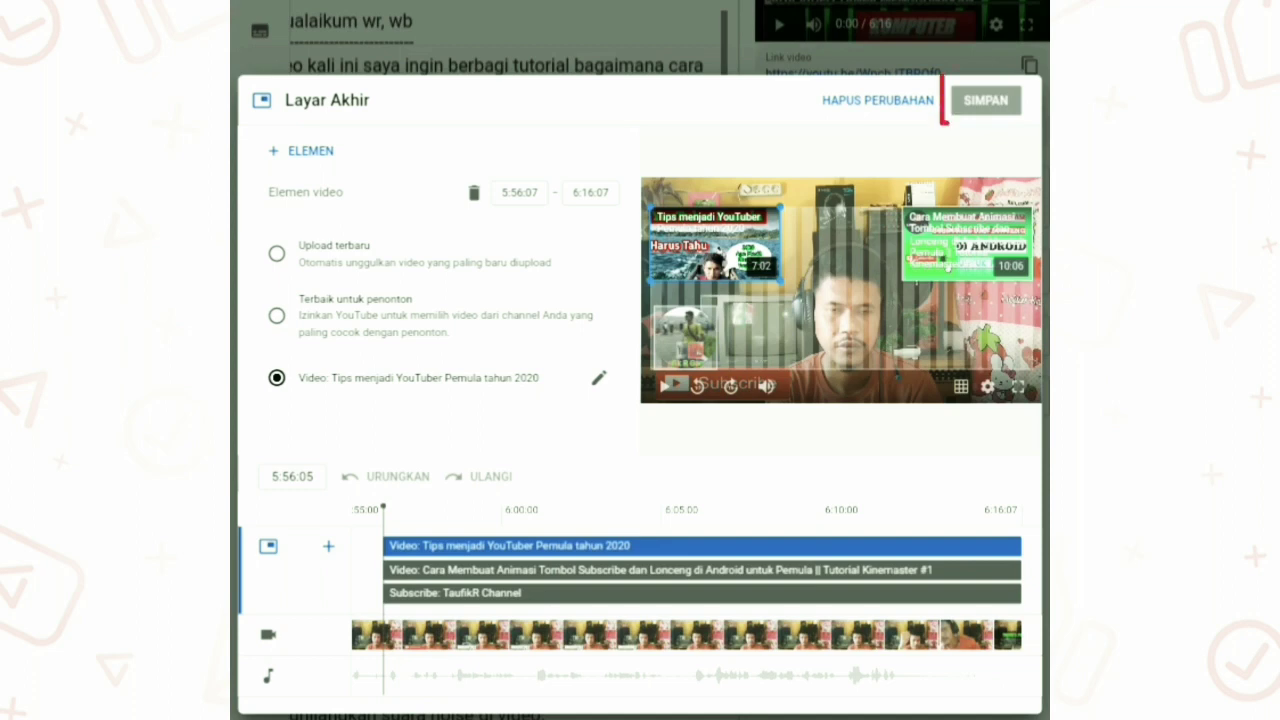
click(986, 100)
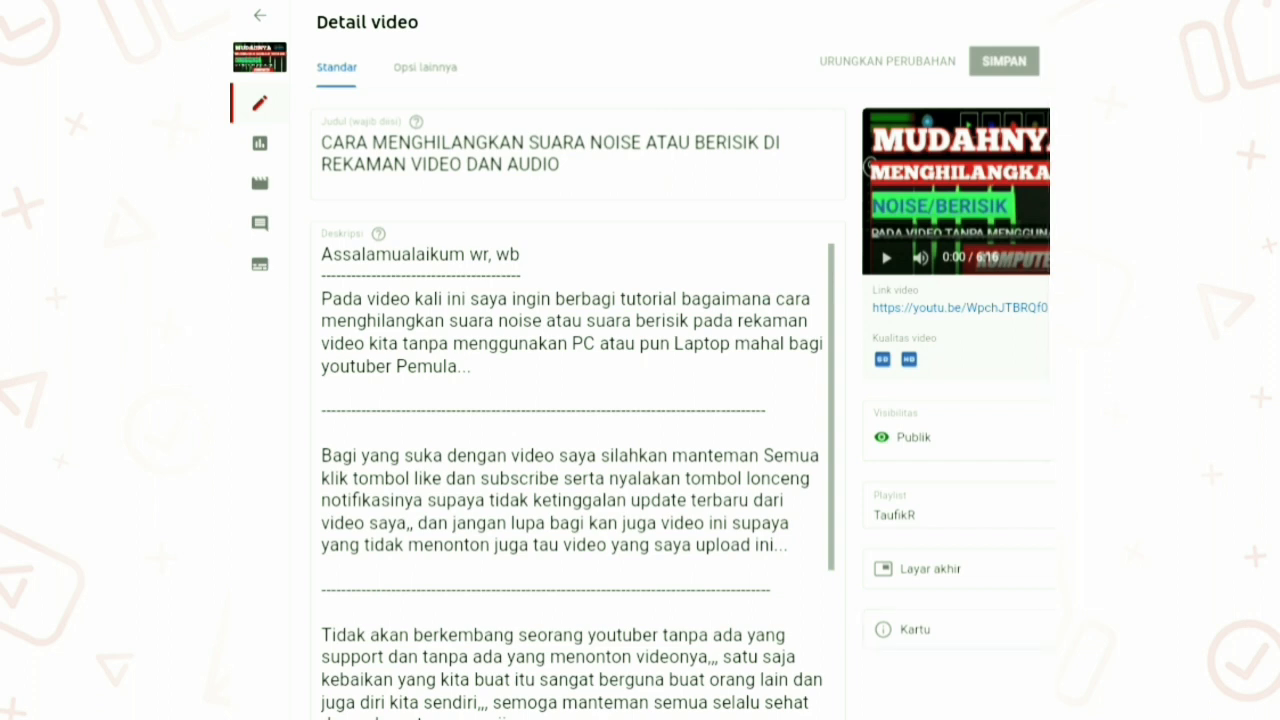
- Open the video's additional options and choose Lisensi YouTube Standar as its licence
click(425, 67)
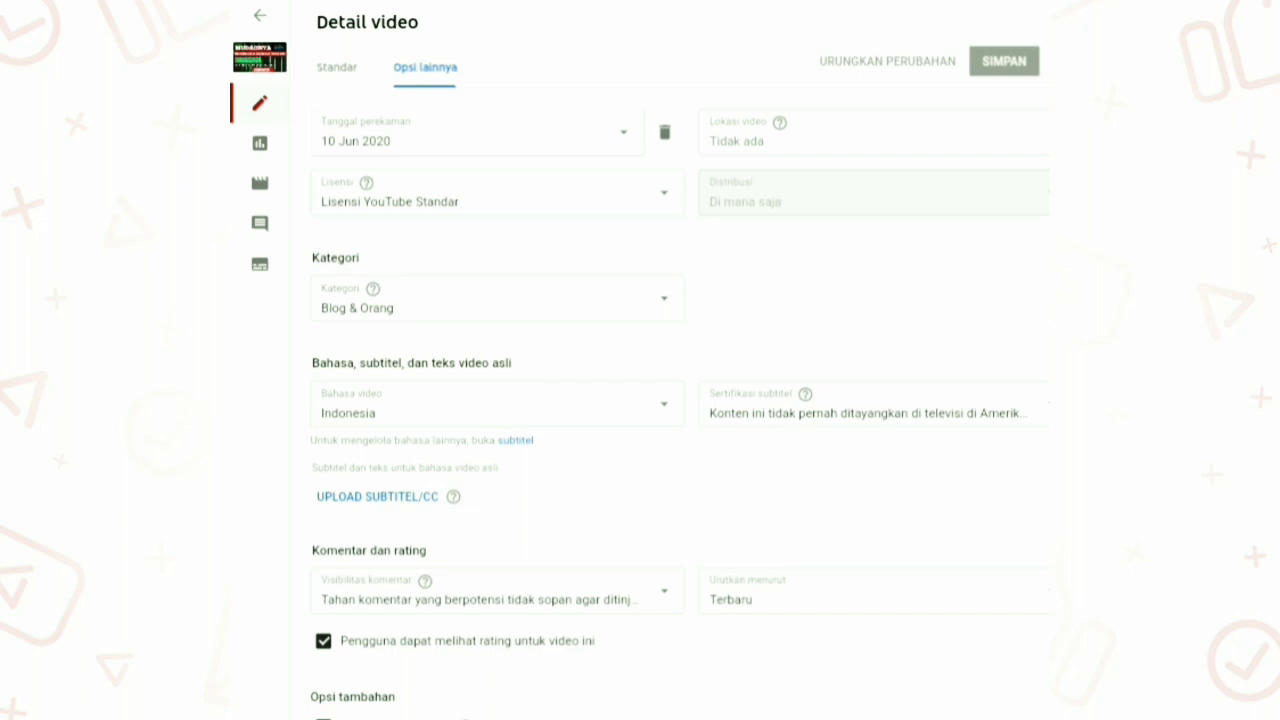
click(647, 190)
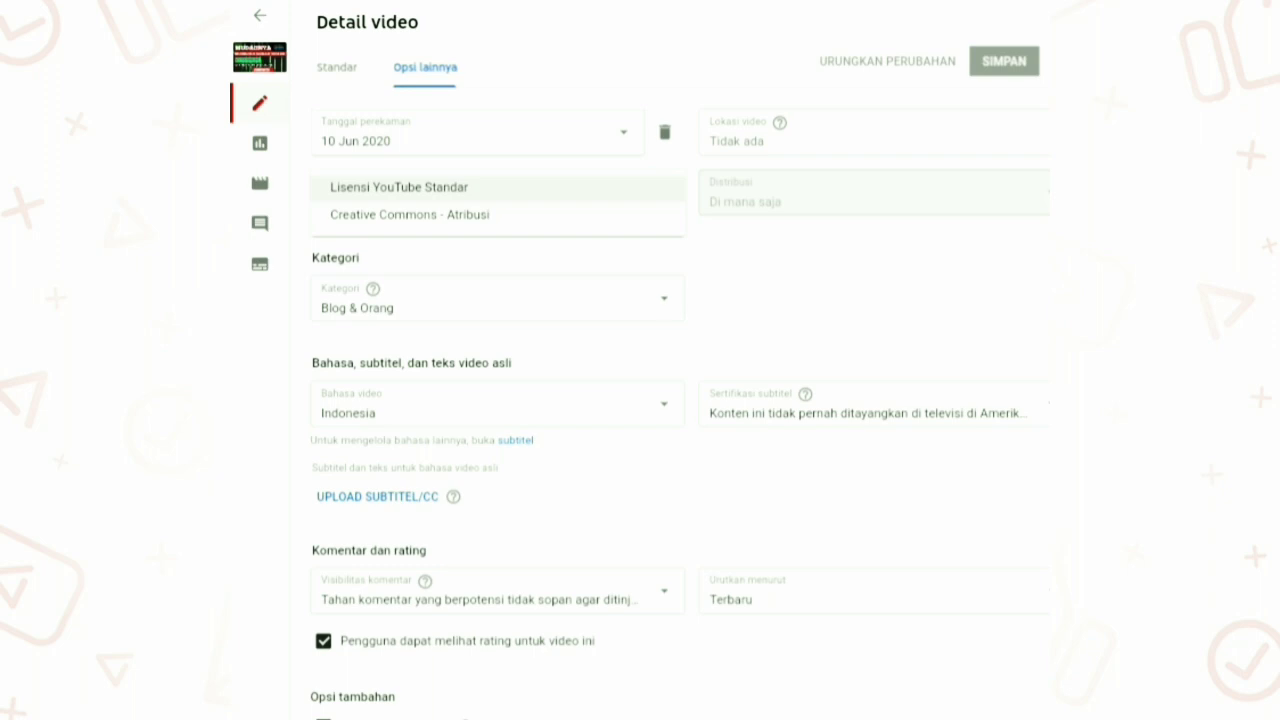
click(399, 187)
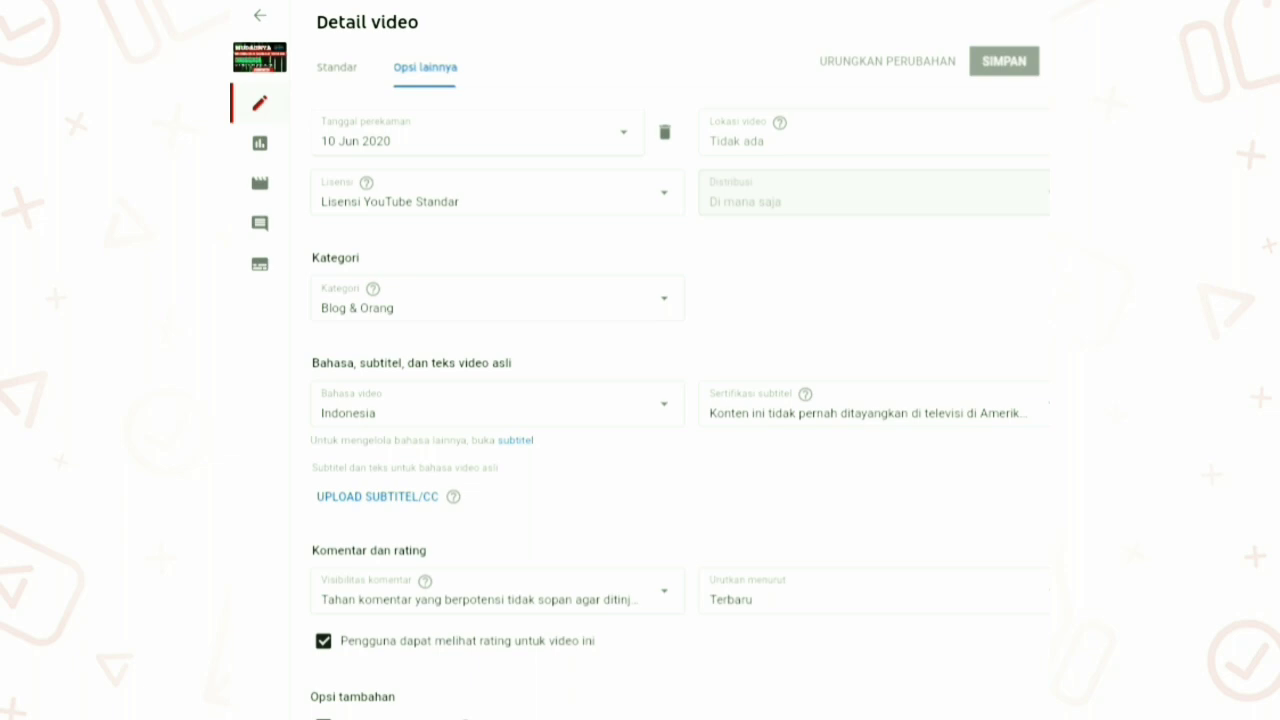
- Look through the available video categories and video languages, and close both lists without choosing an entry
click(497, 298)
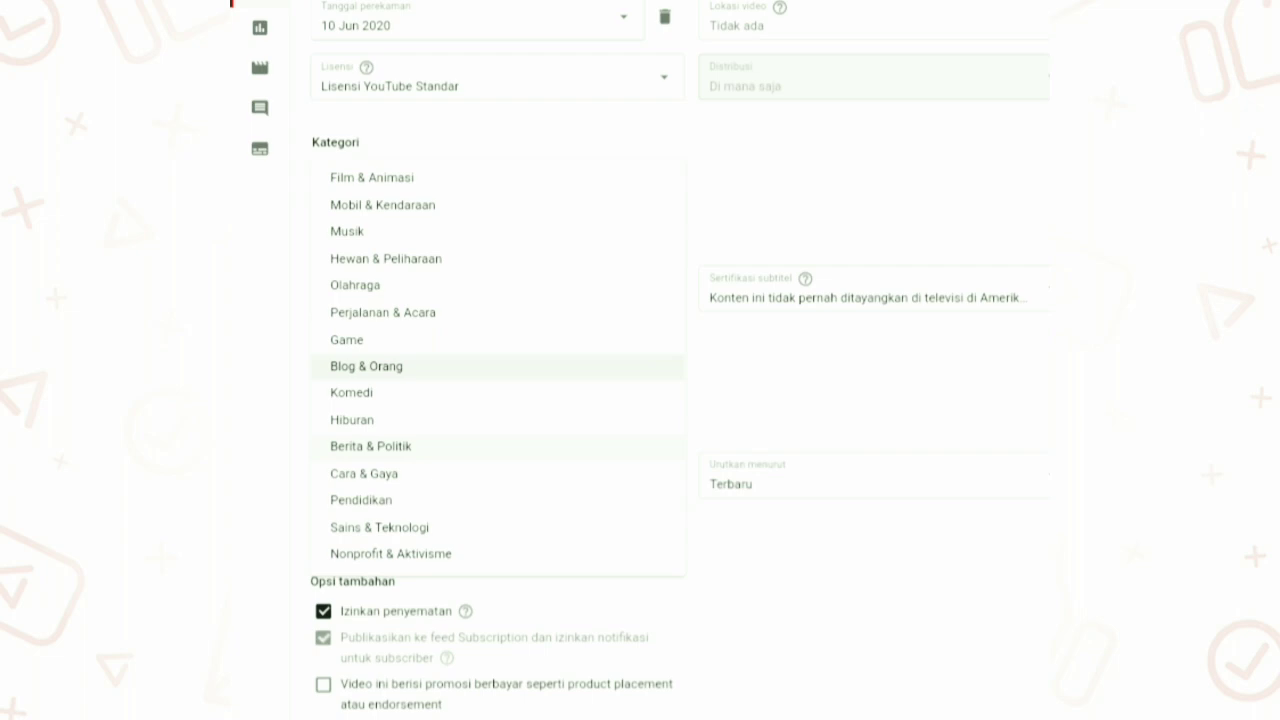
key(Escape)
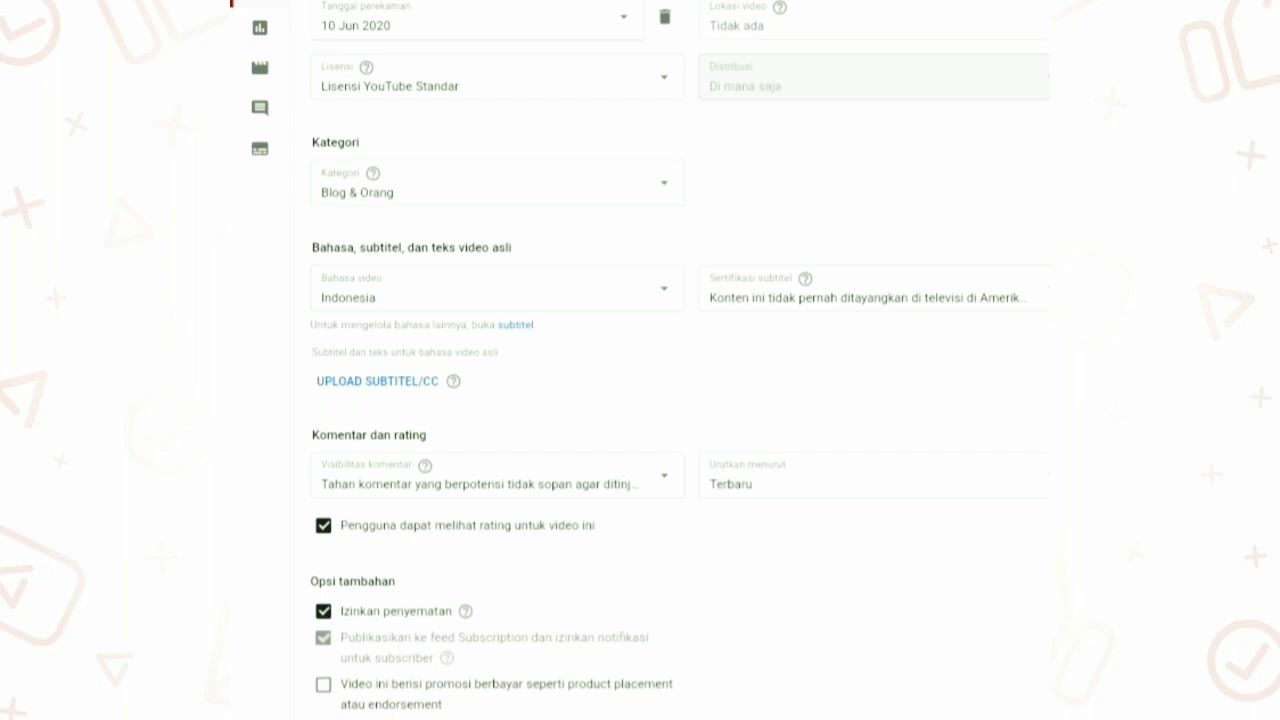
click(634, 289)
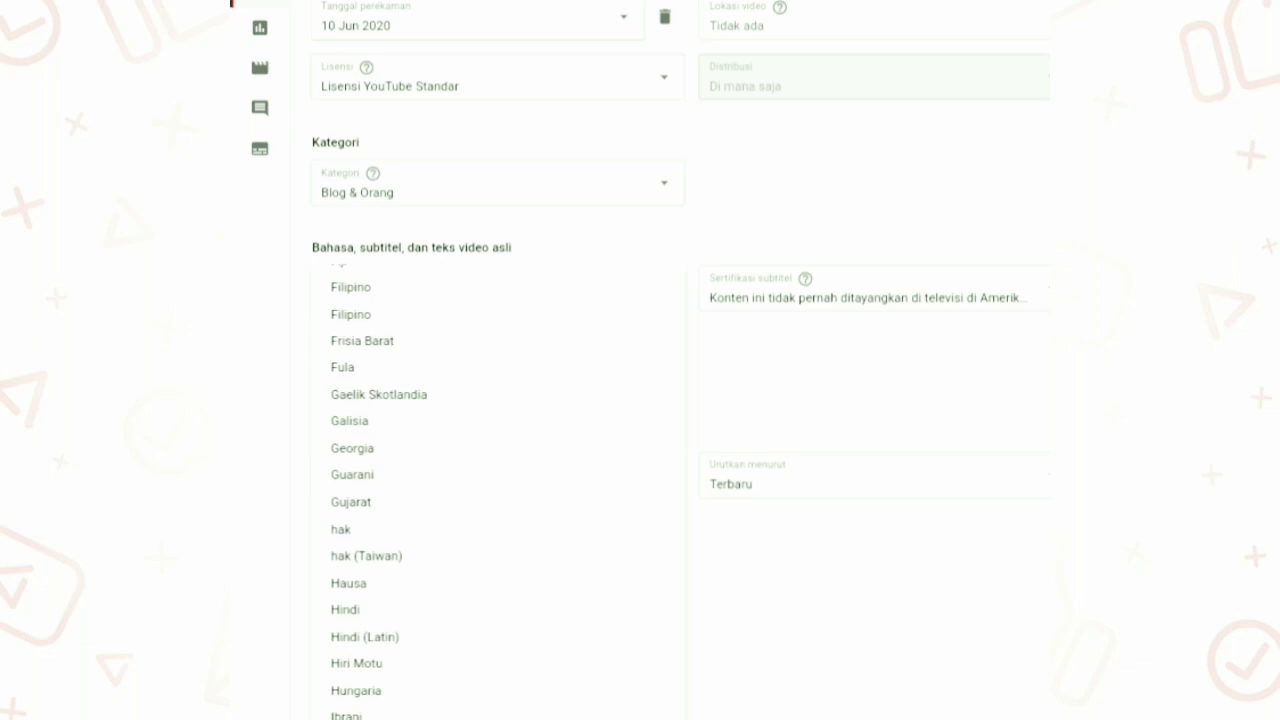
key(Escape)
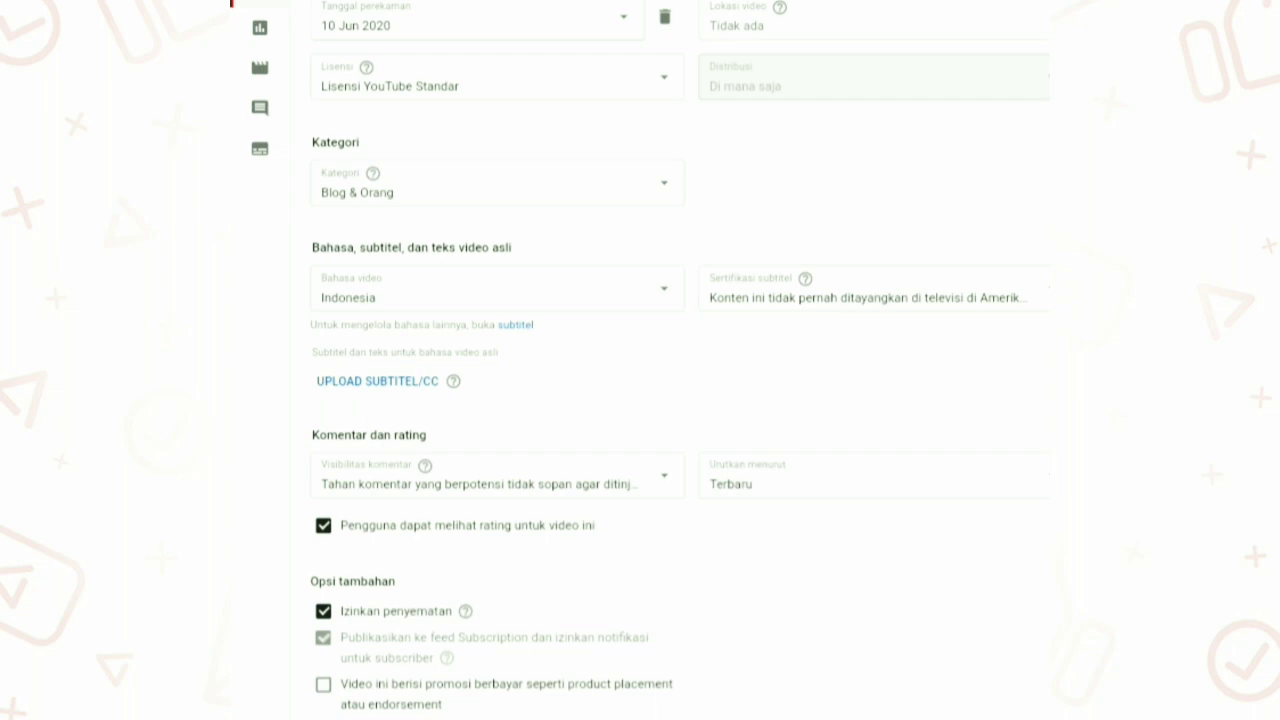
- Search for Indonesia as the video location and close the suggestions without choosing one
scroll(658, 355, right, 1)
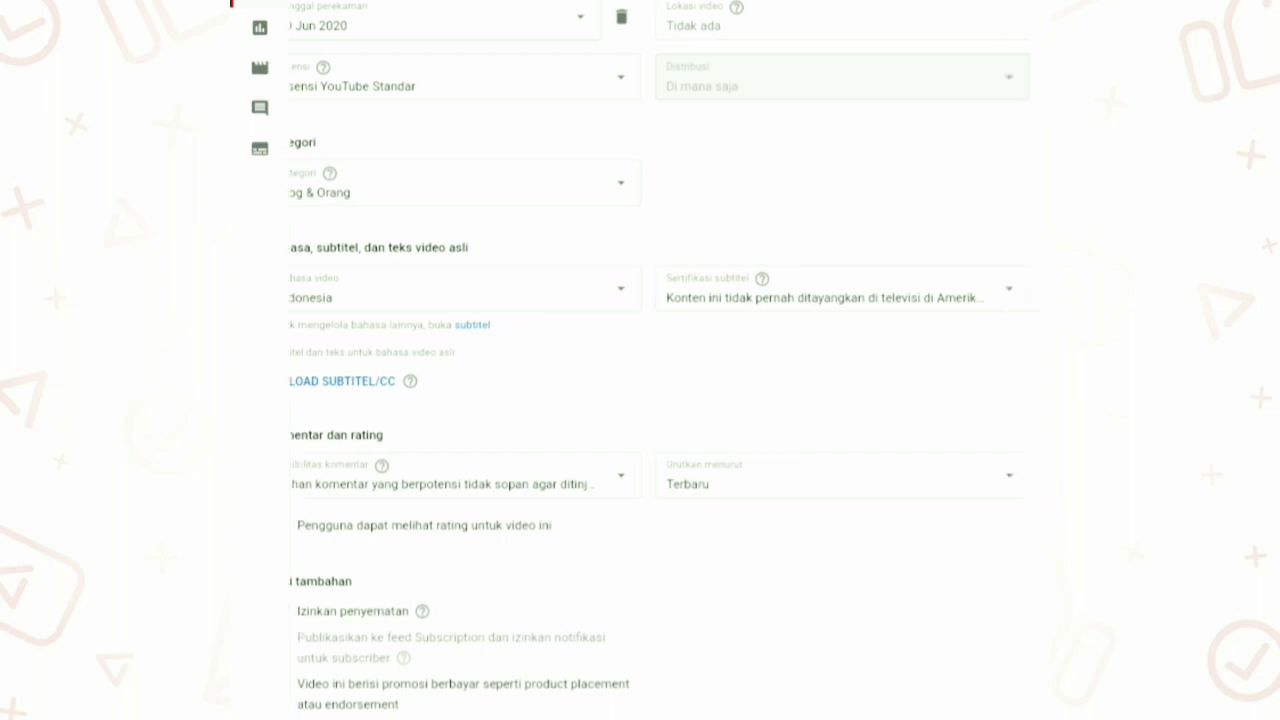
click(740, 25)
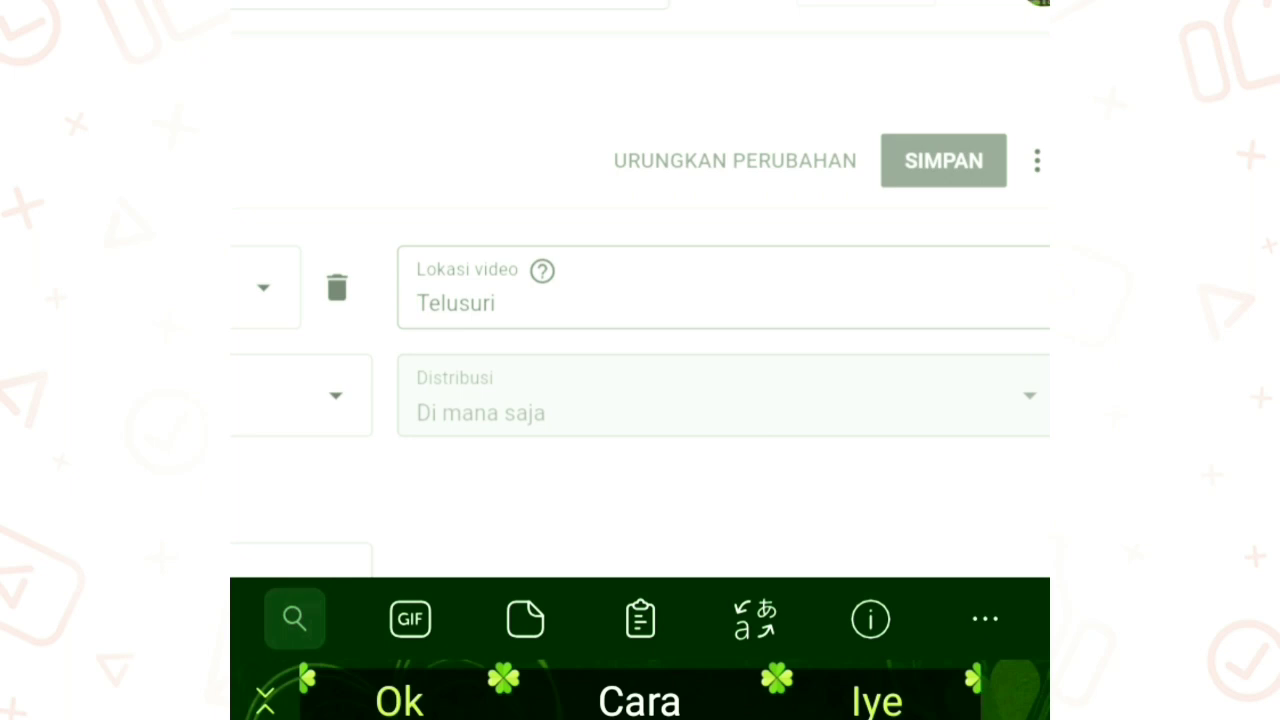
scroll(680, 300, right, 1)
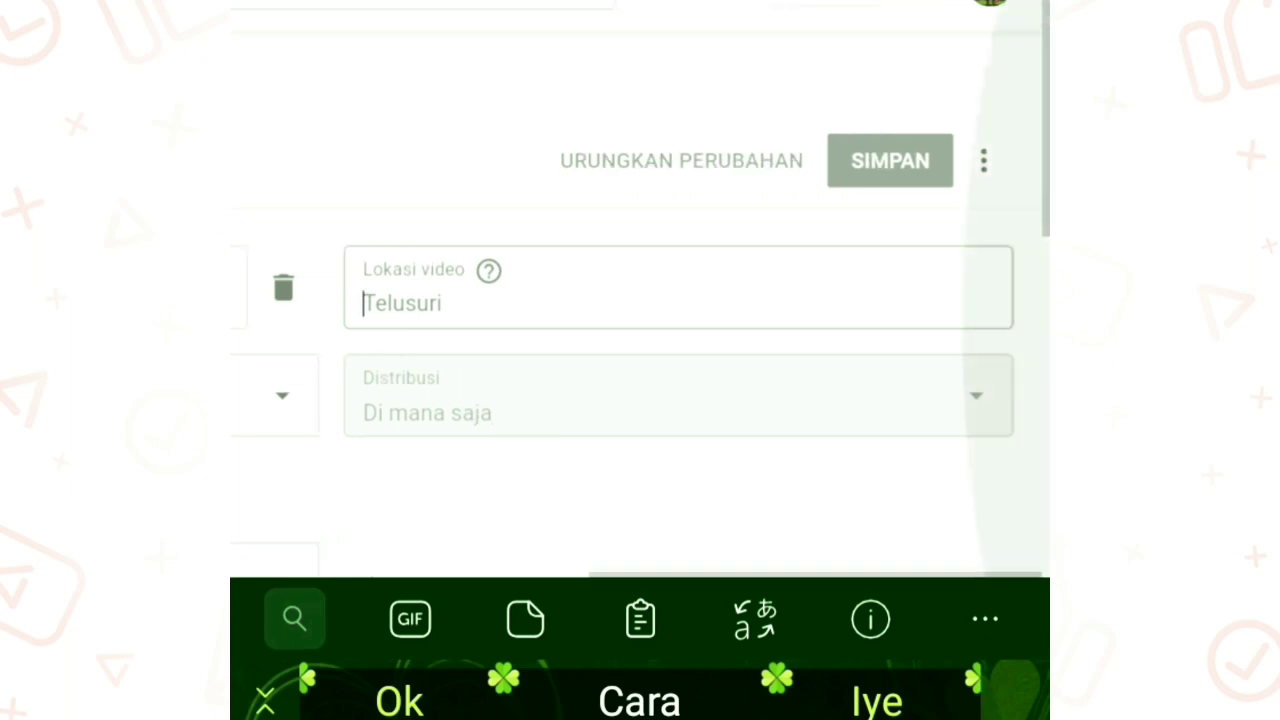
scroll(640, 300, left, 1)
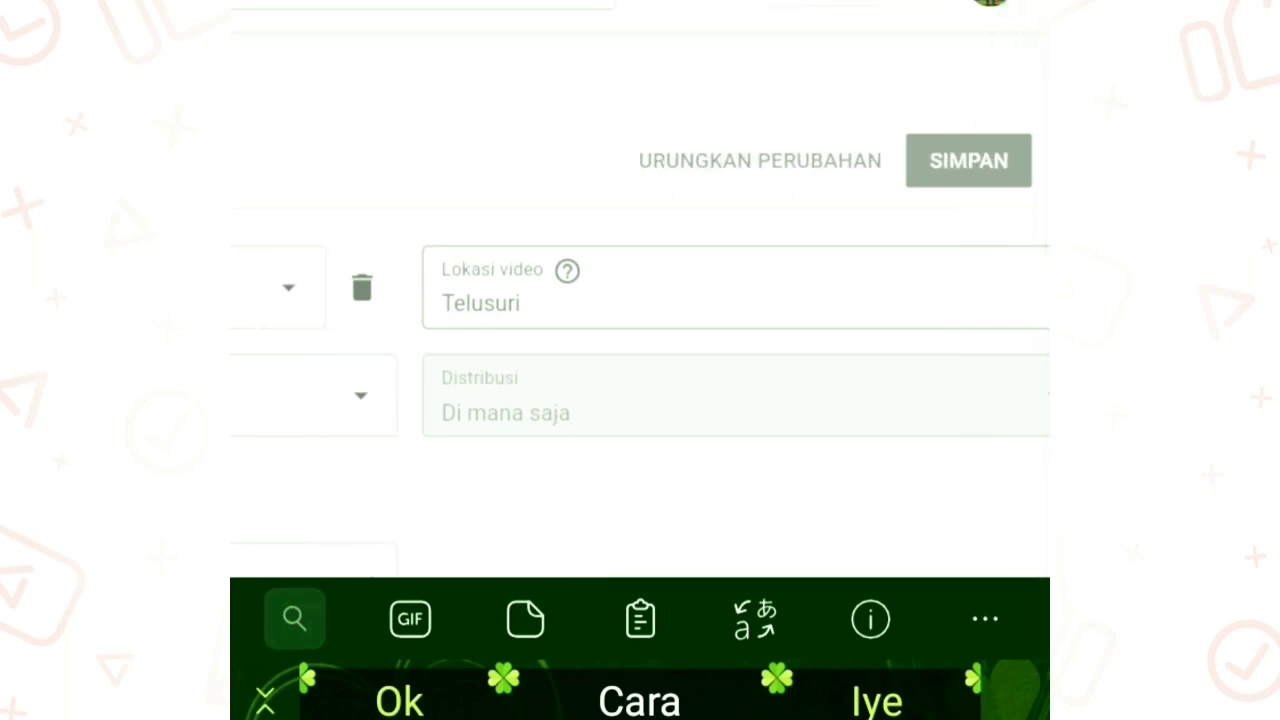
text(Indo)
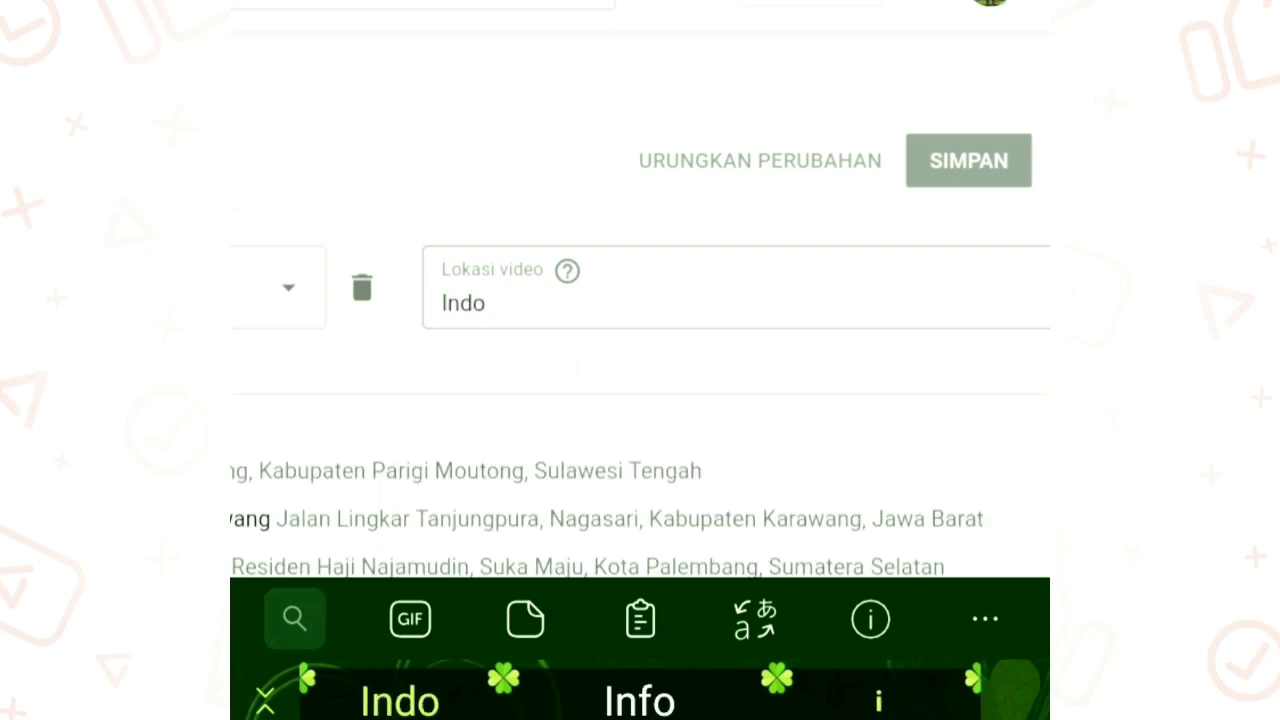
text(nonesia)
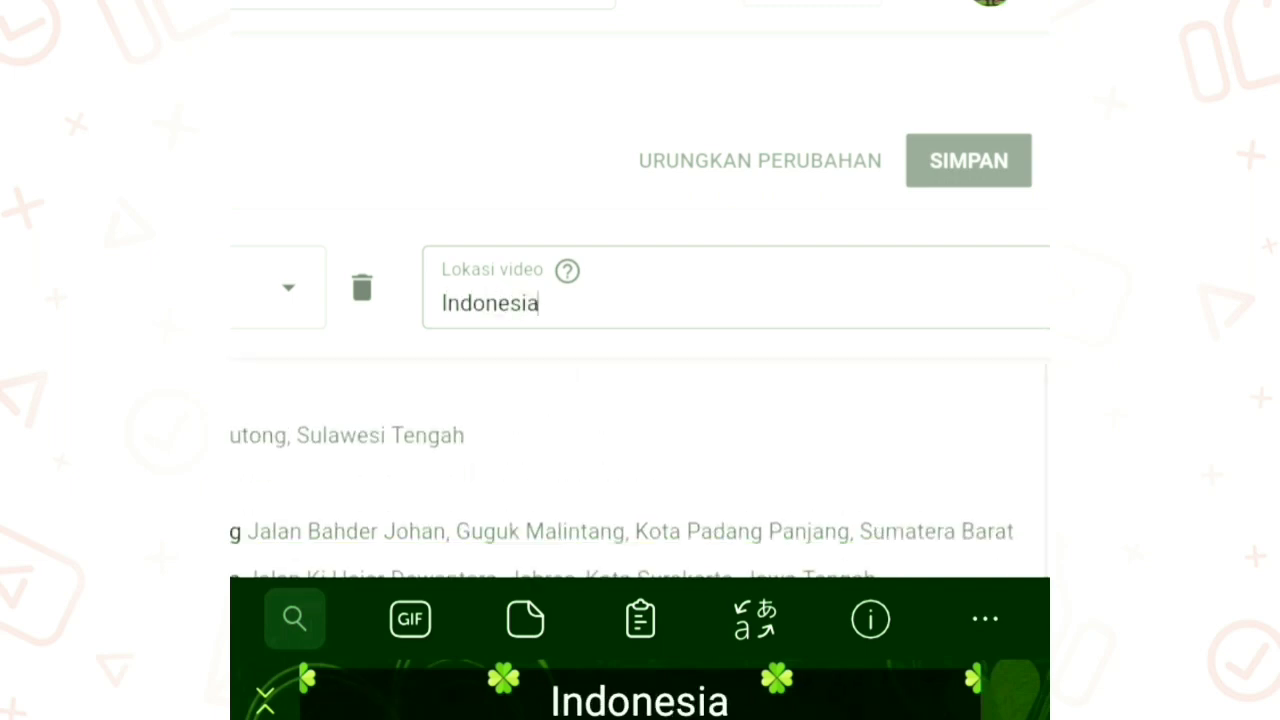
key(Escape)
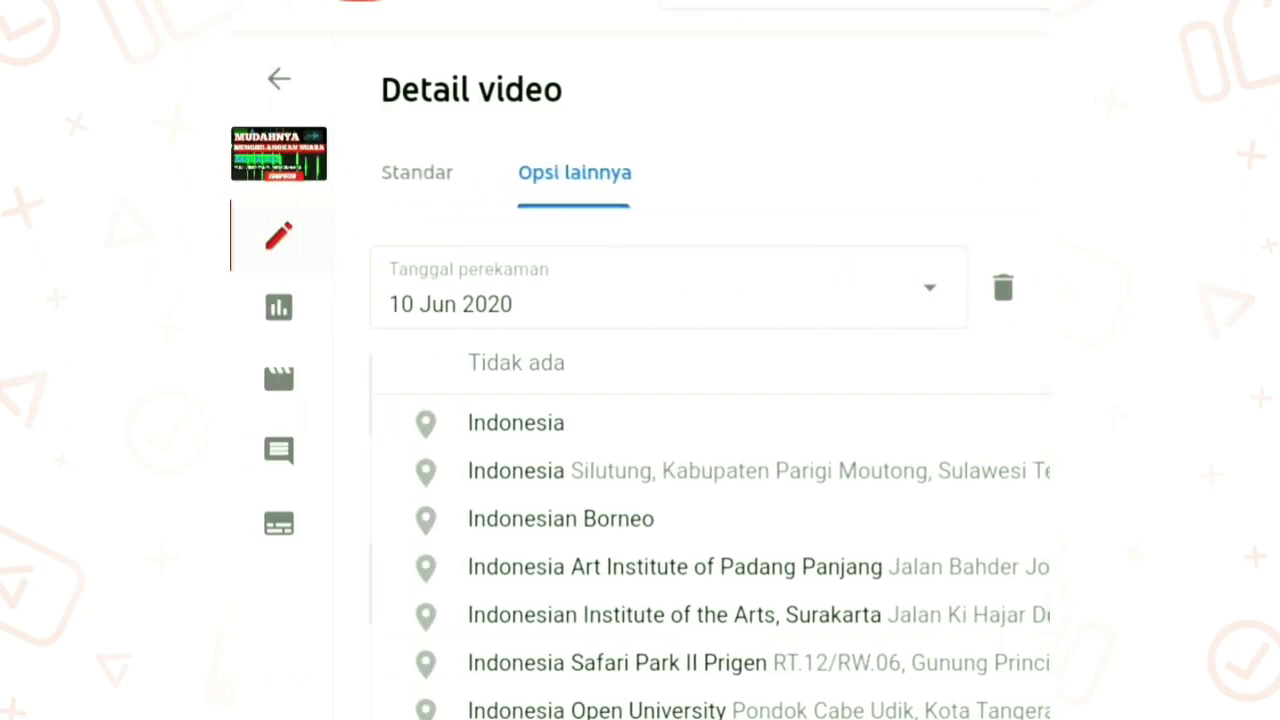
key(Escape)
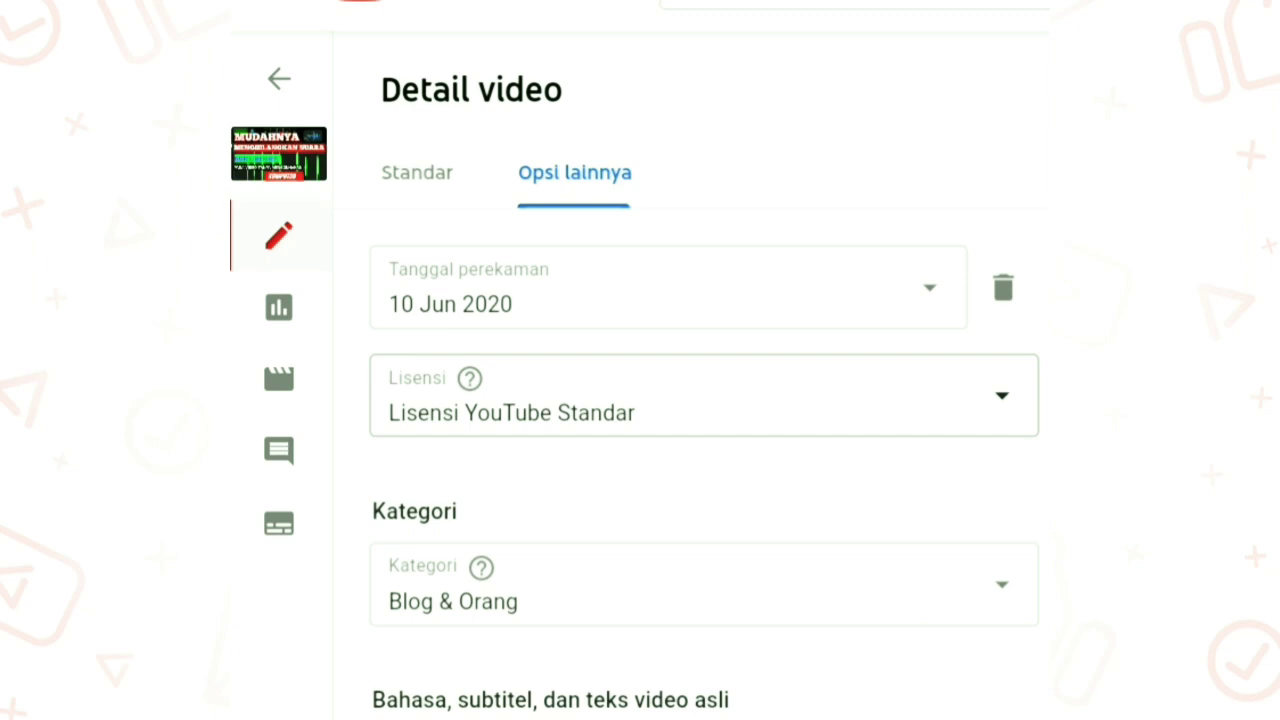
- Look over the video's recording date, licence, category and language options once more
scroll(640, 318, right, 5)
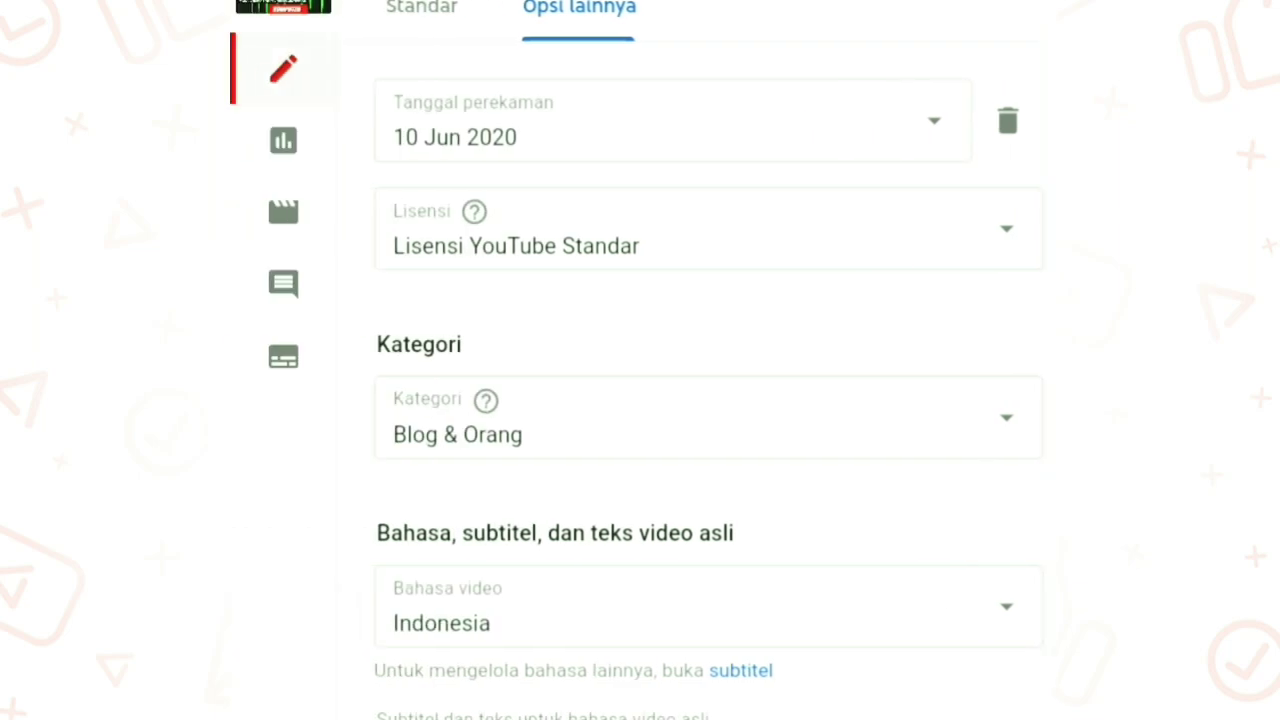
scroll(640, 360, right, 2)
scroll(640, 360, left, 2)
scroll(640, 360, right, 10)
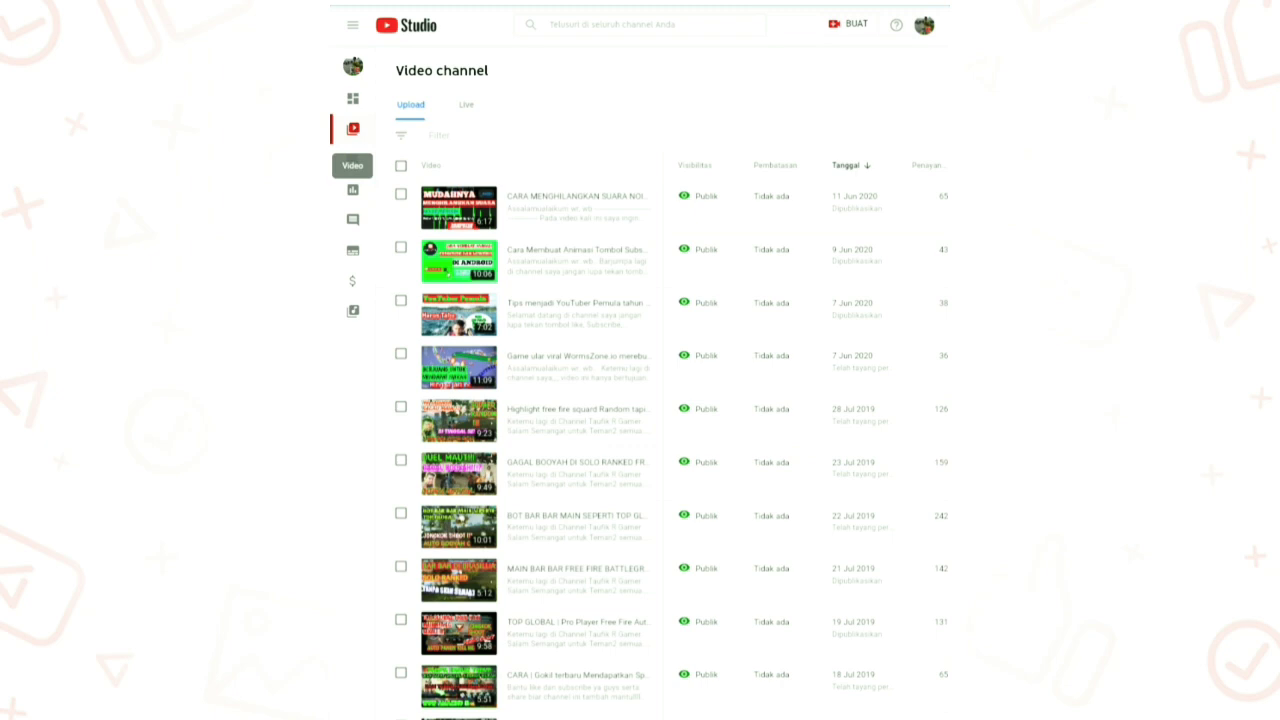
- View the channel dashboard and return to the list of uploaded videos
click(353, 98)
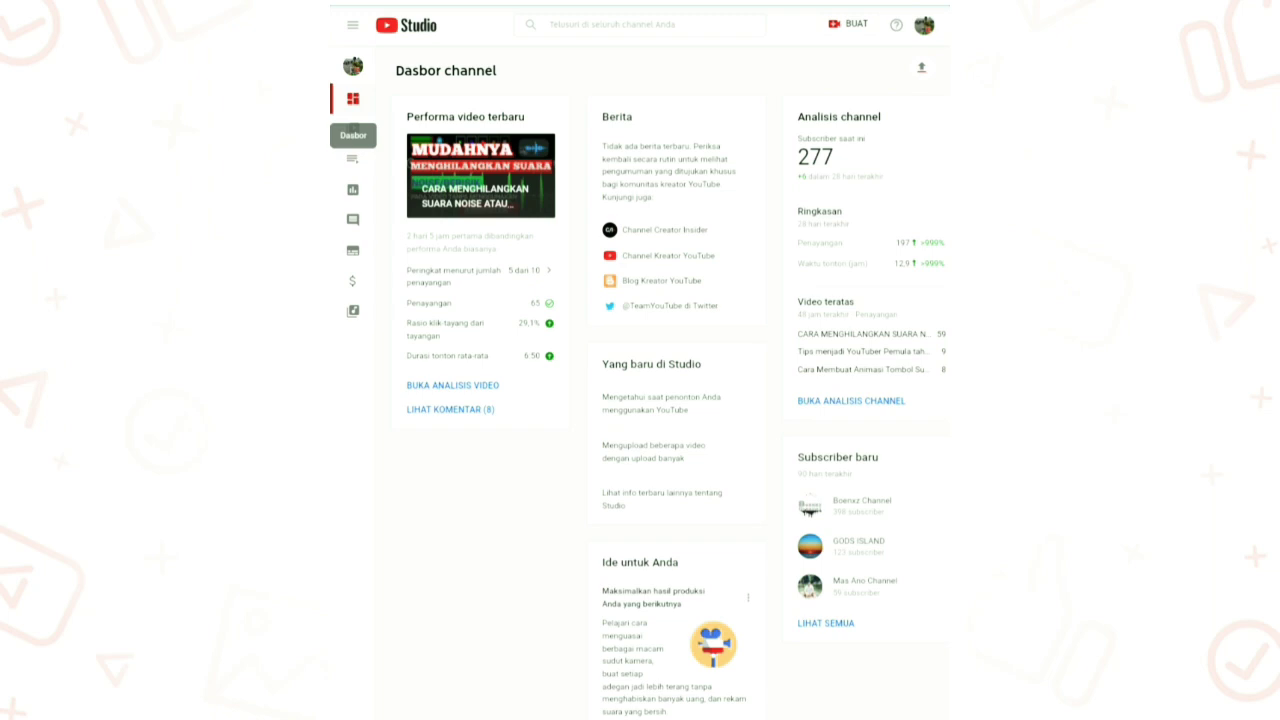
click(353, 128)
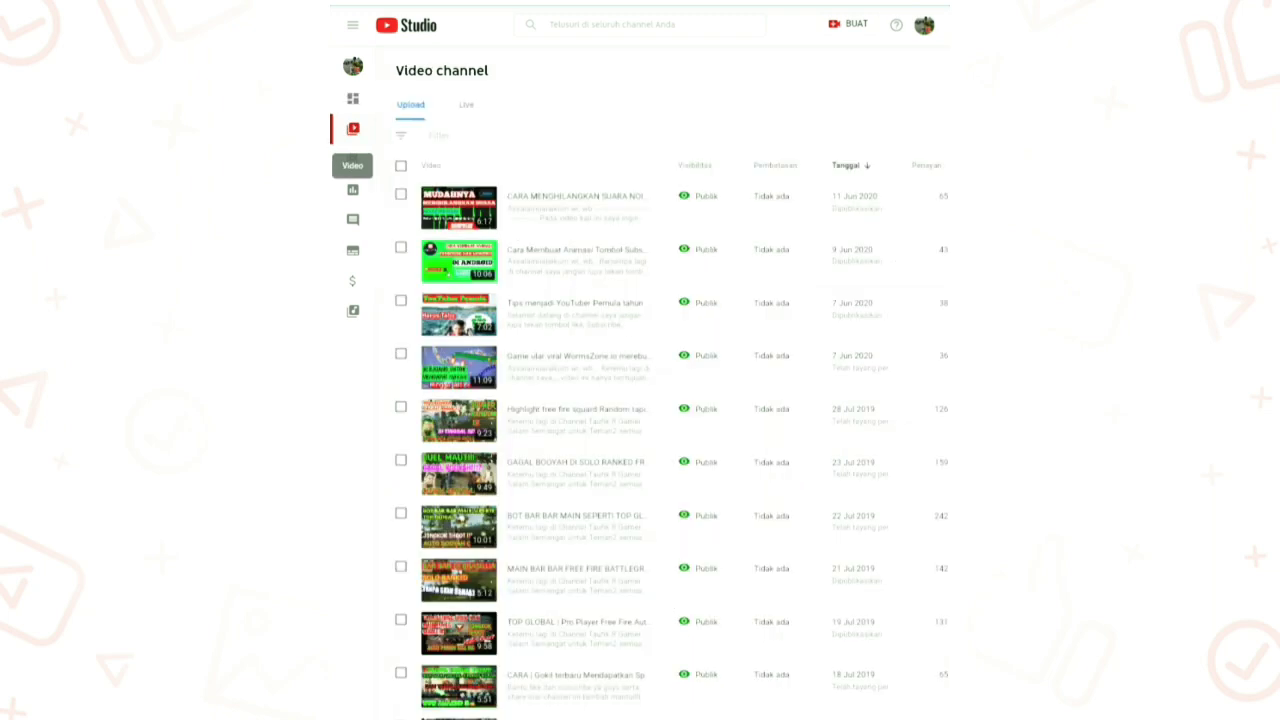